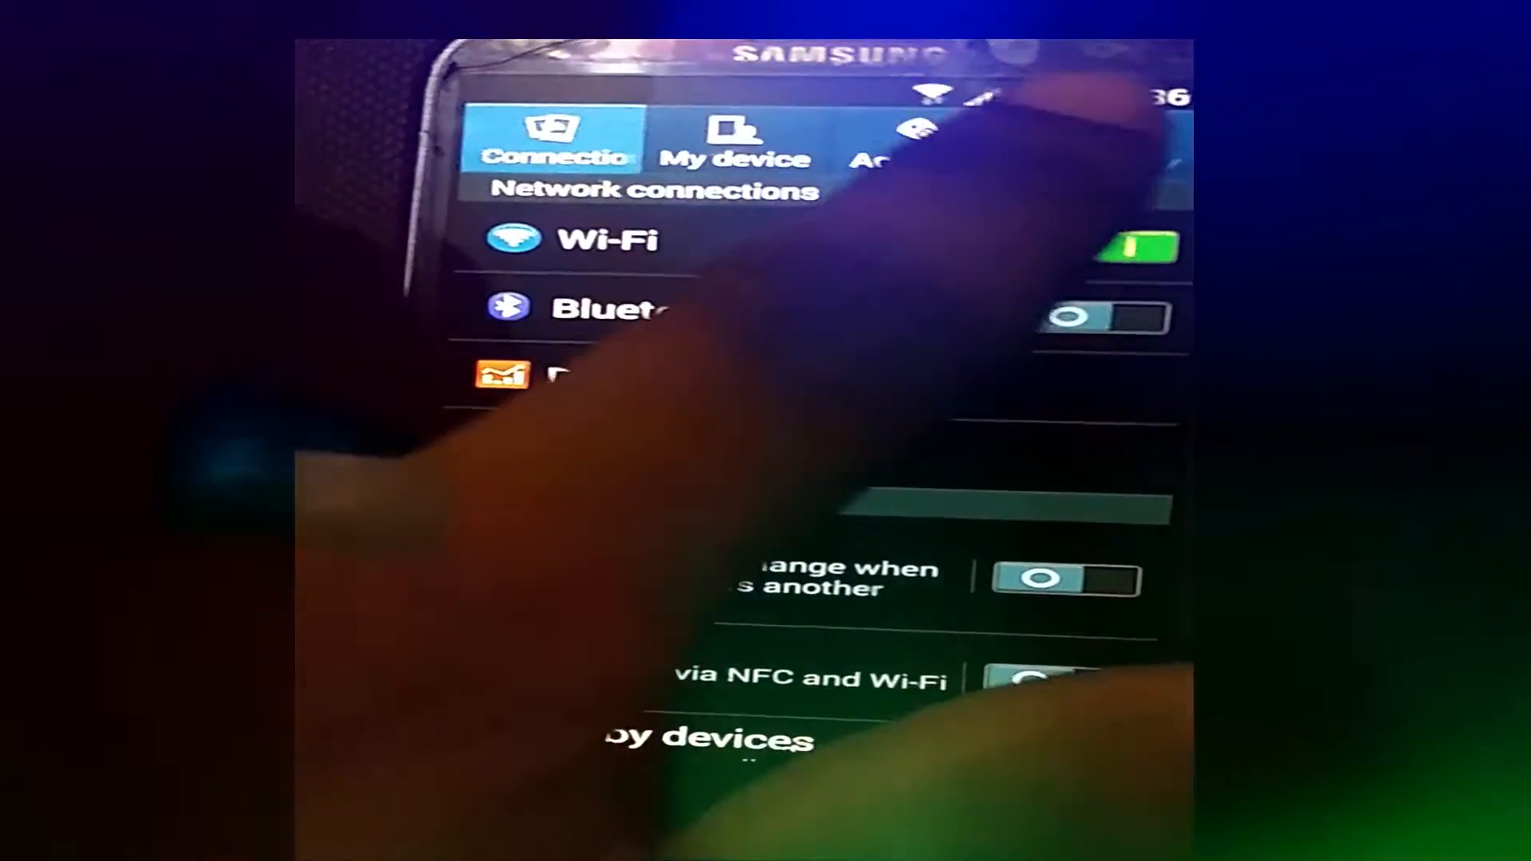
Open the phone's About device settings and view its software update options.
click(1085, 139)
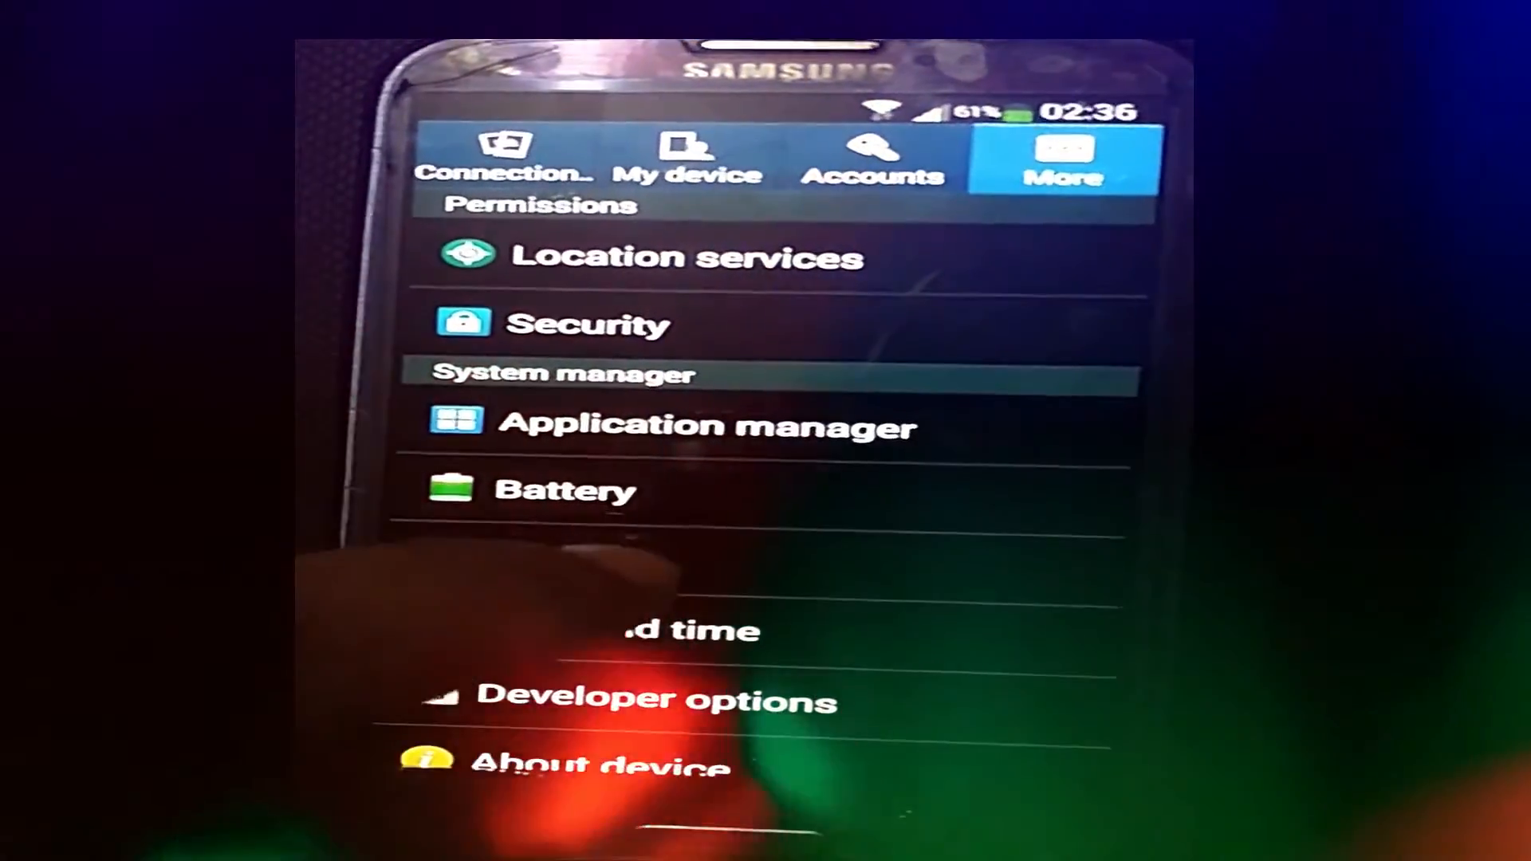
scroll(494, 510, down, 1)
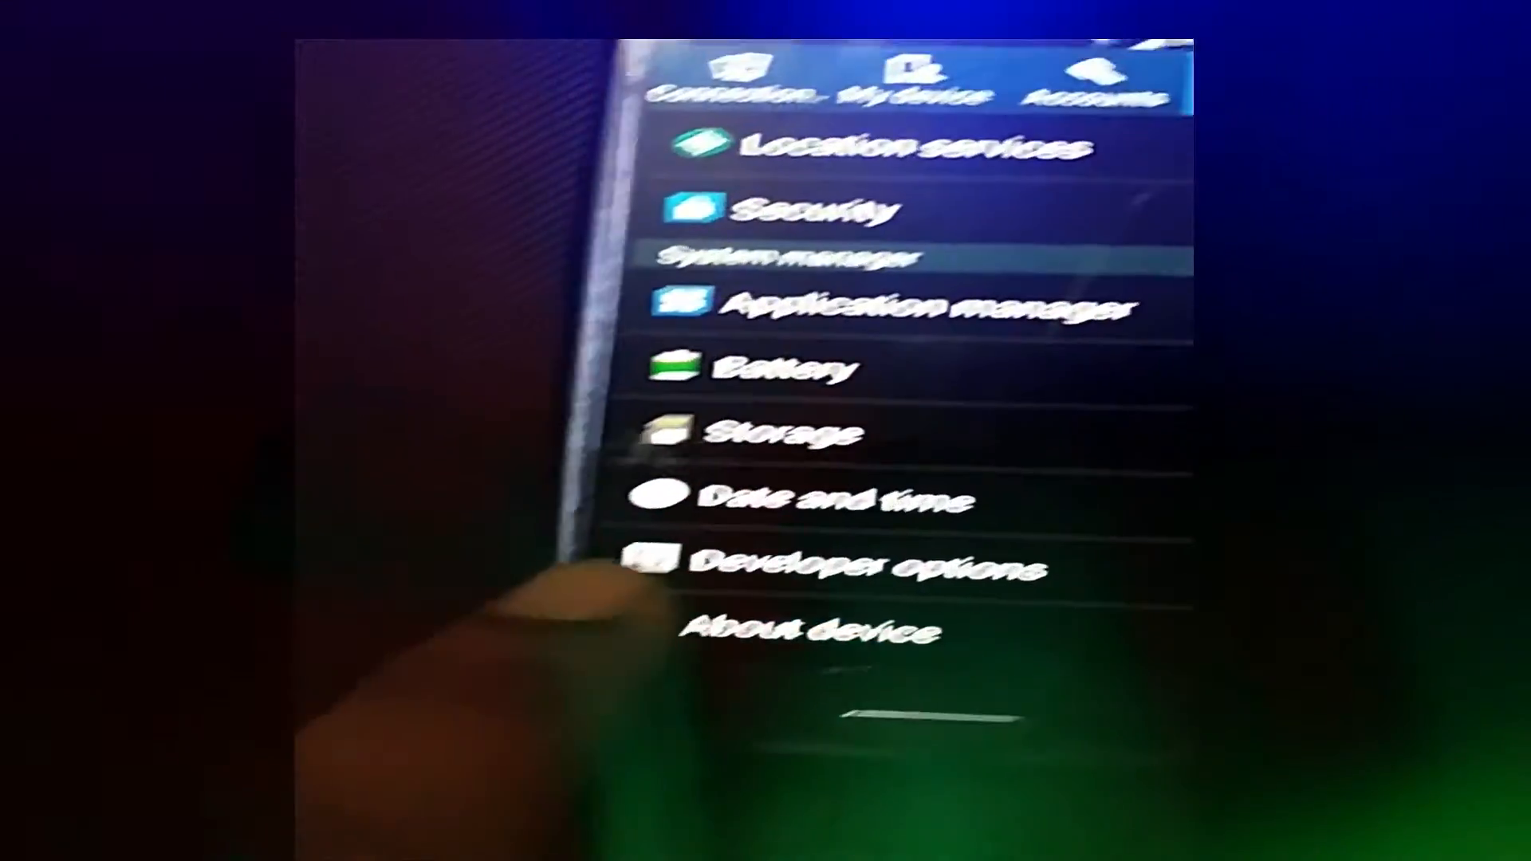
click(810, 630)
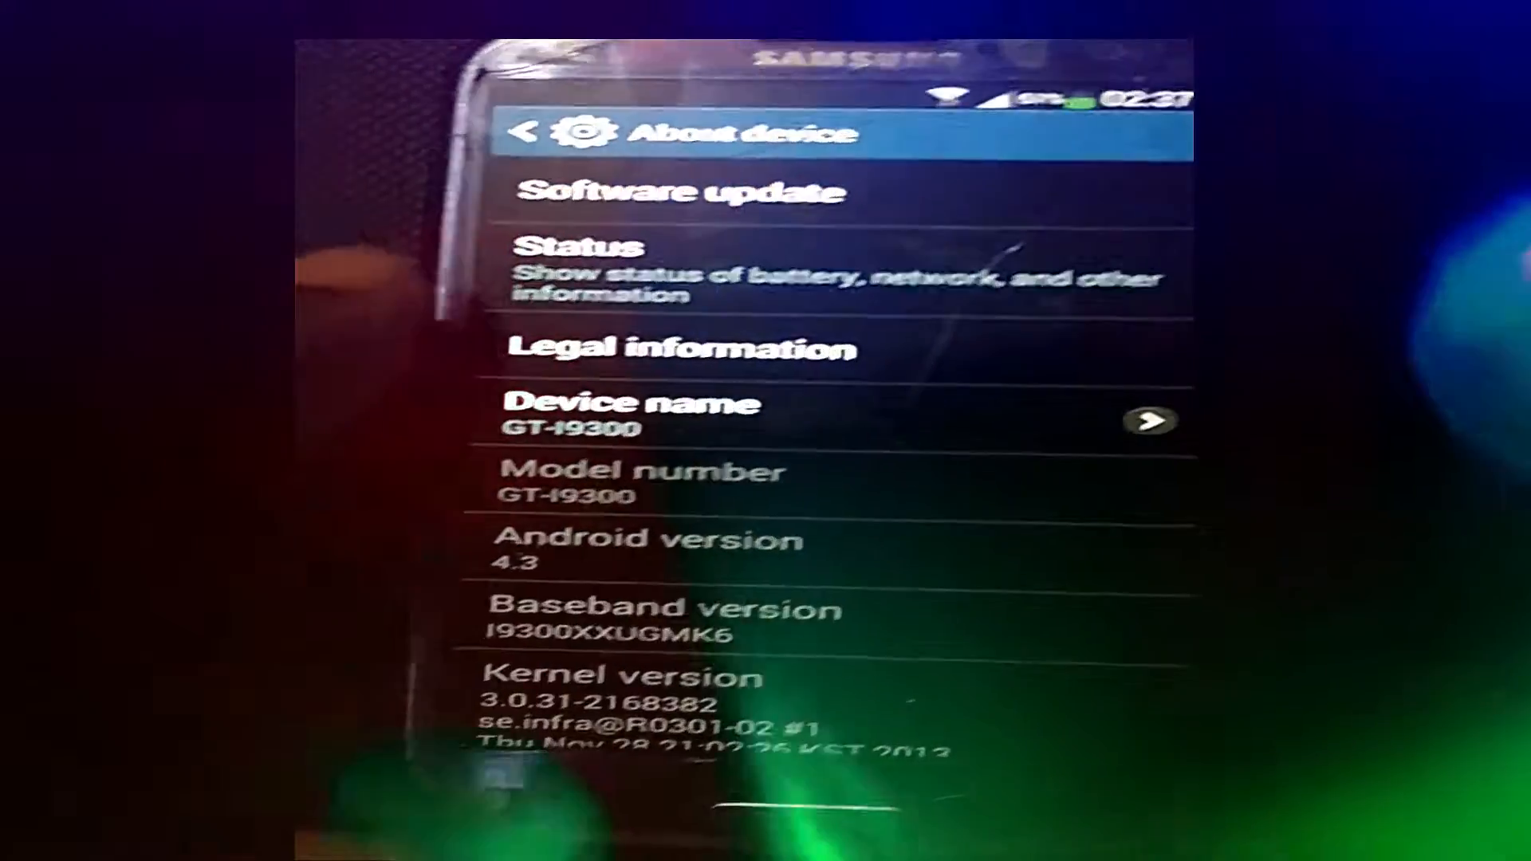
click(561, 231)
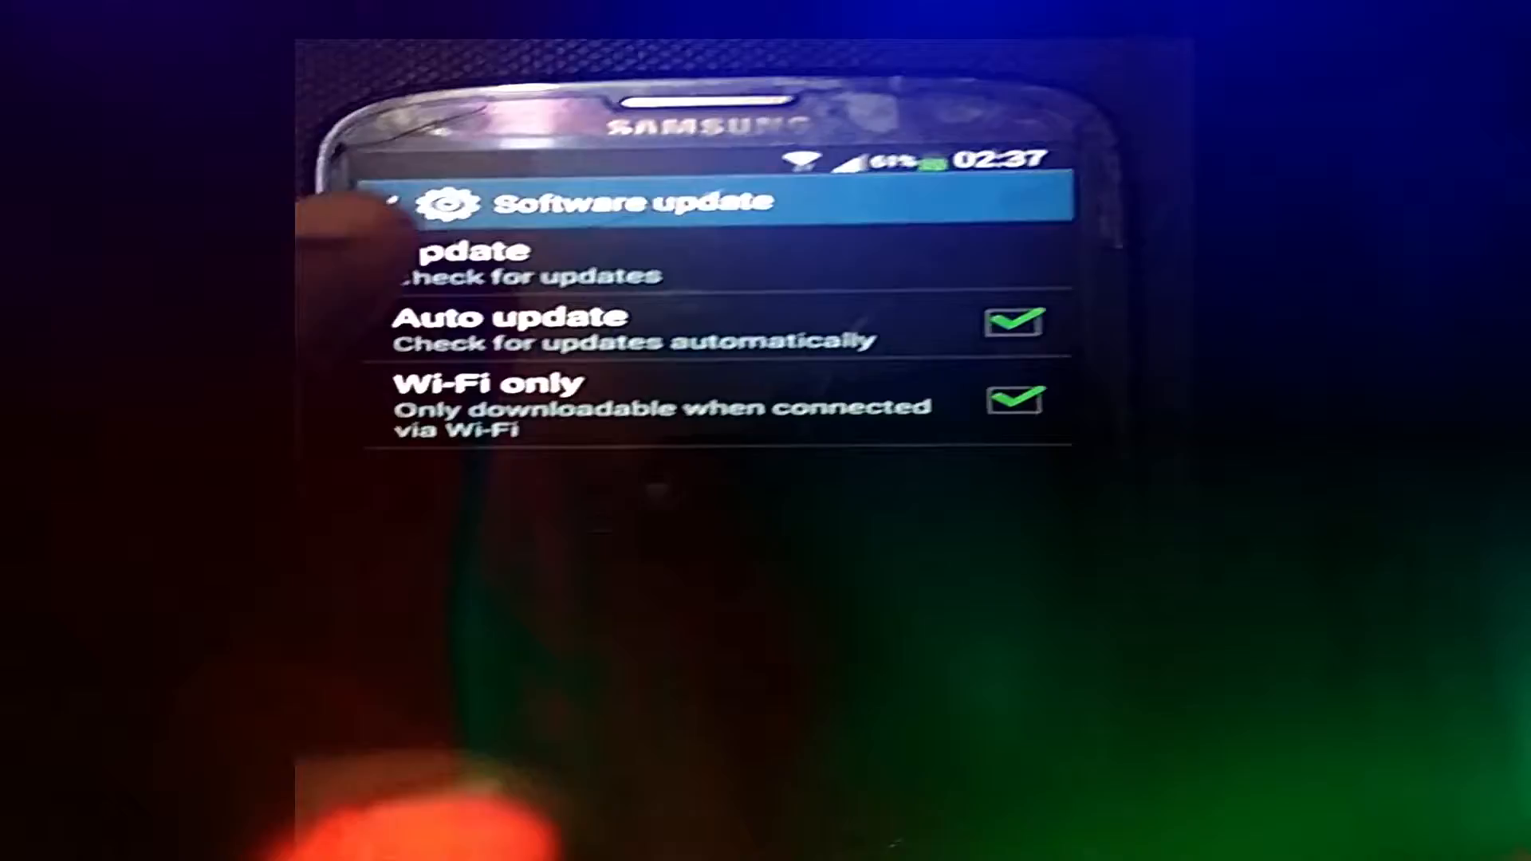
click(662, 174)
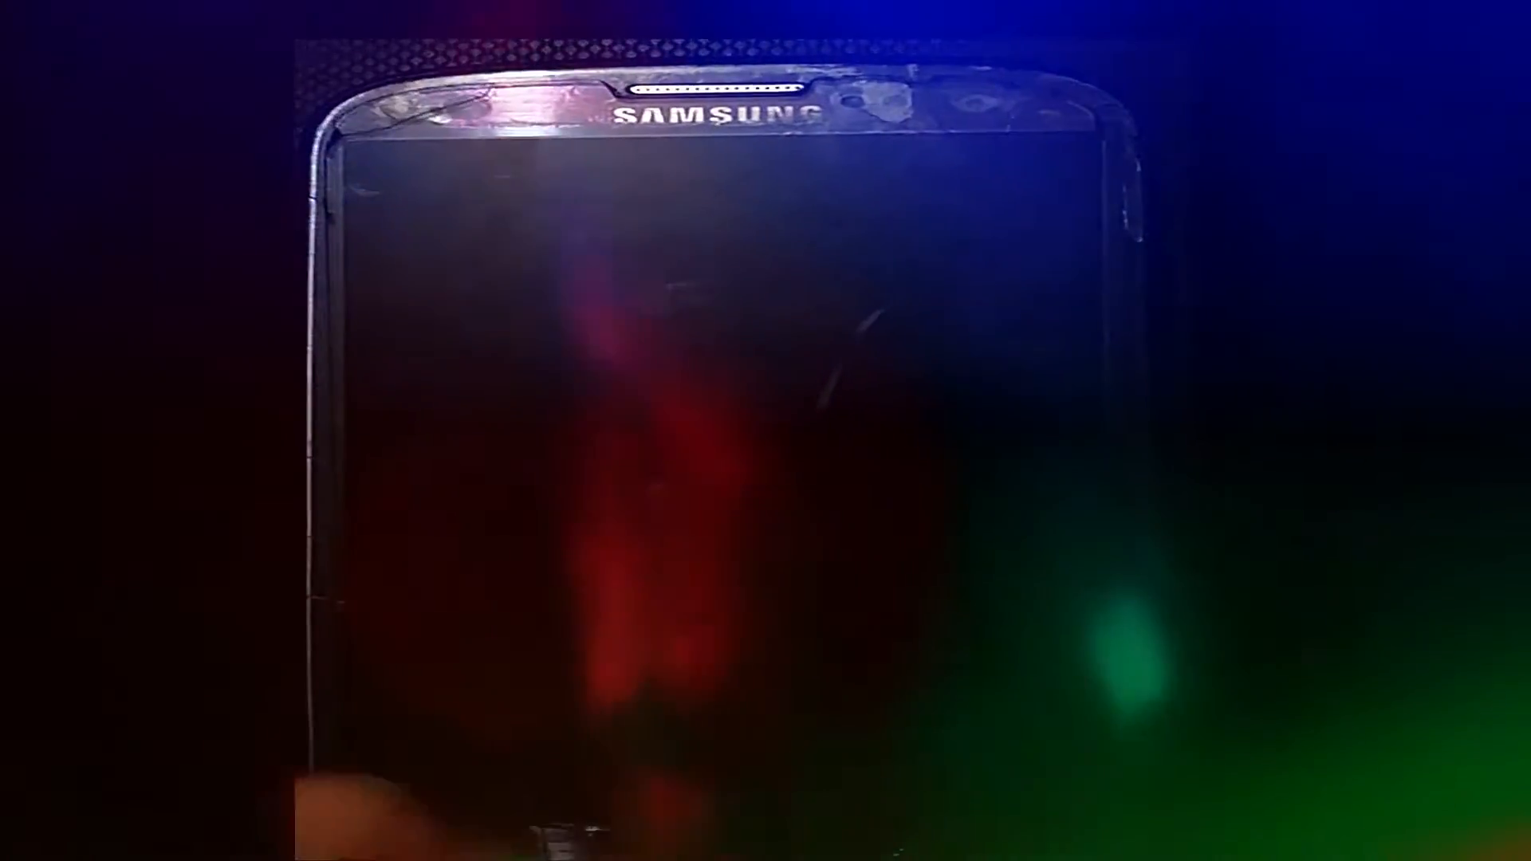
click(554, 590)
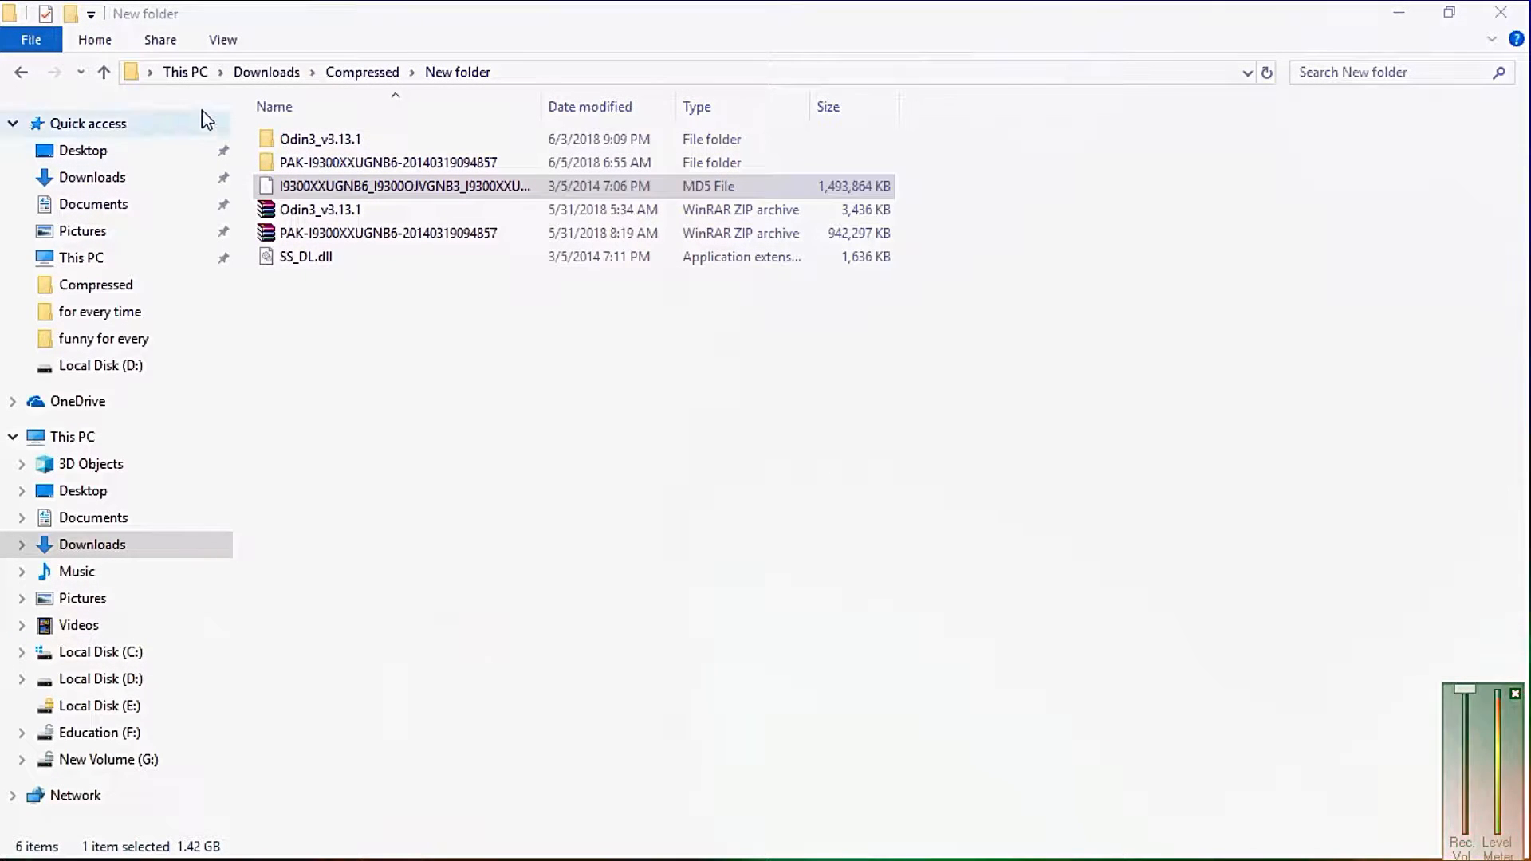
Run Odin3 v3.13.1 as administrator from the Odin3_v3.13.1 folder and acknowledge its startup warning.
double_click(295, 142)
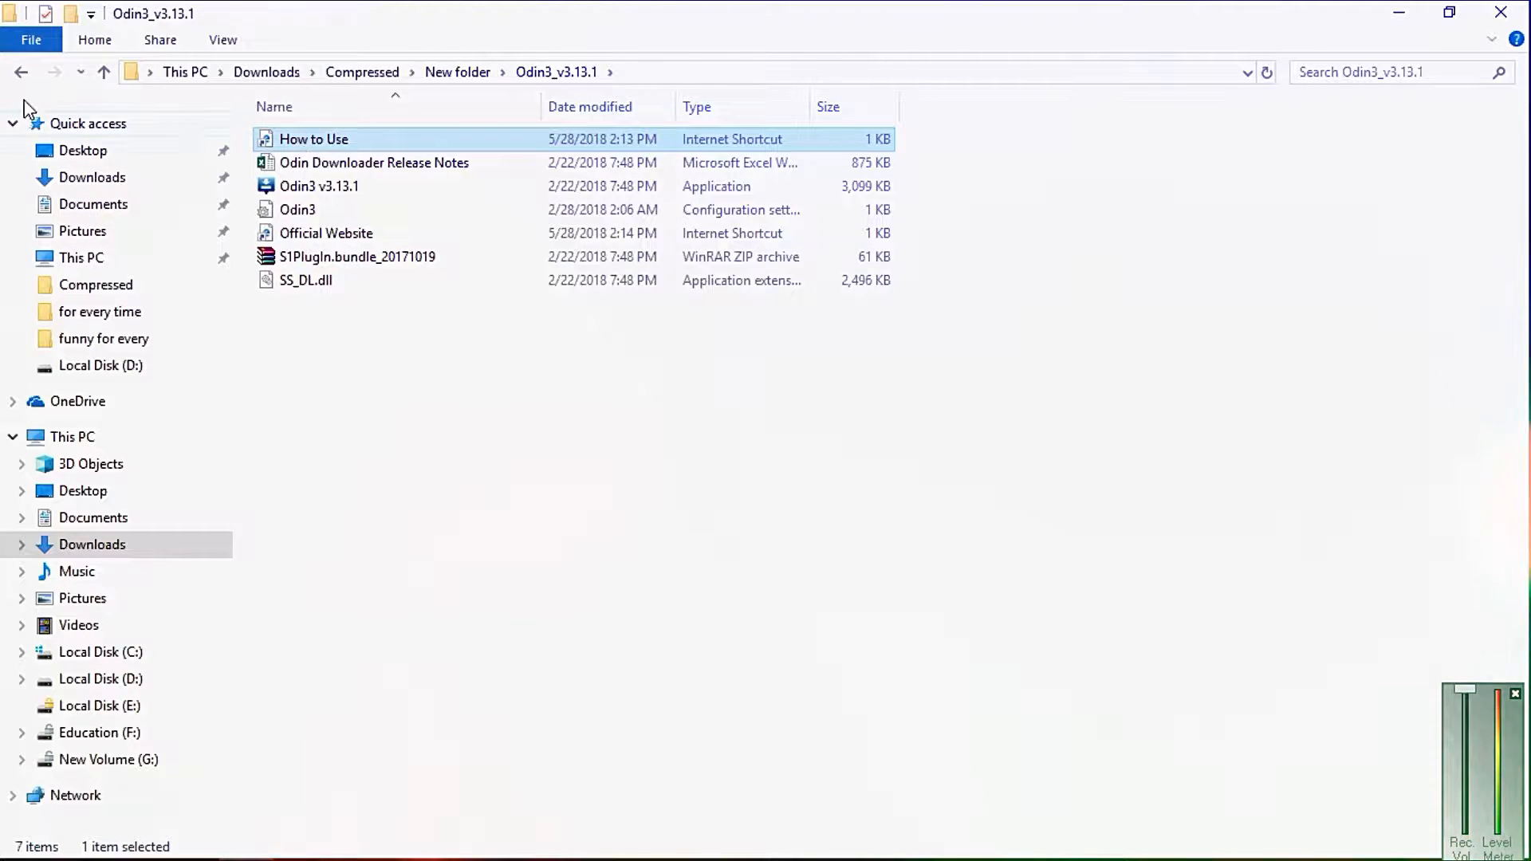
click(21, 72)
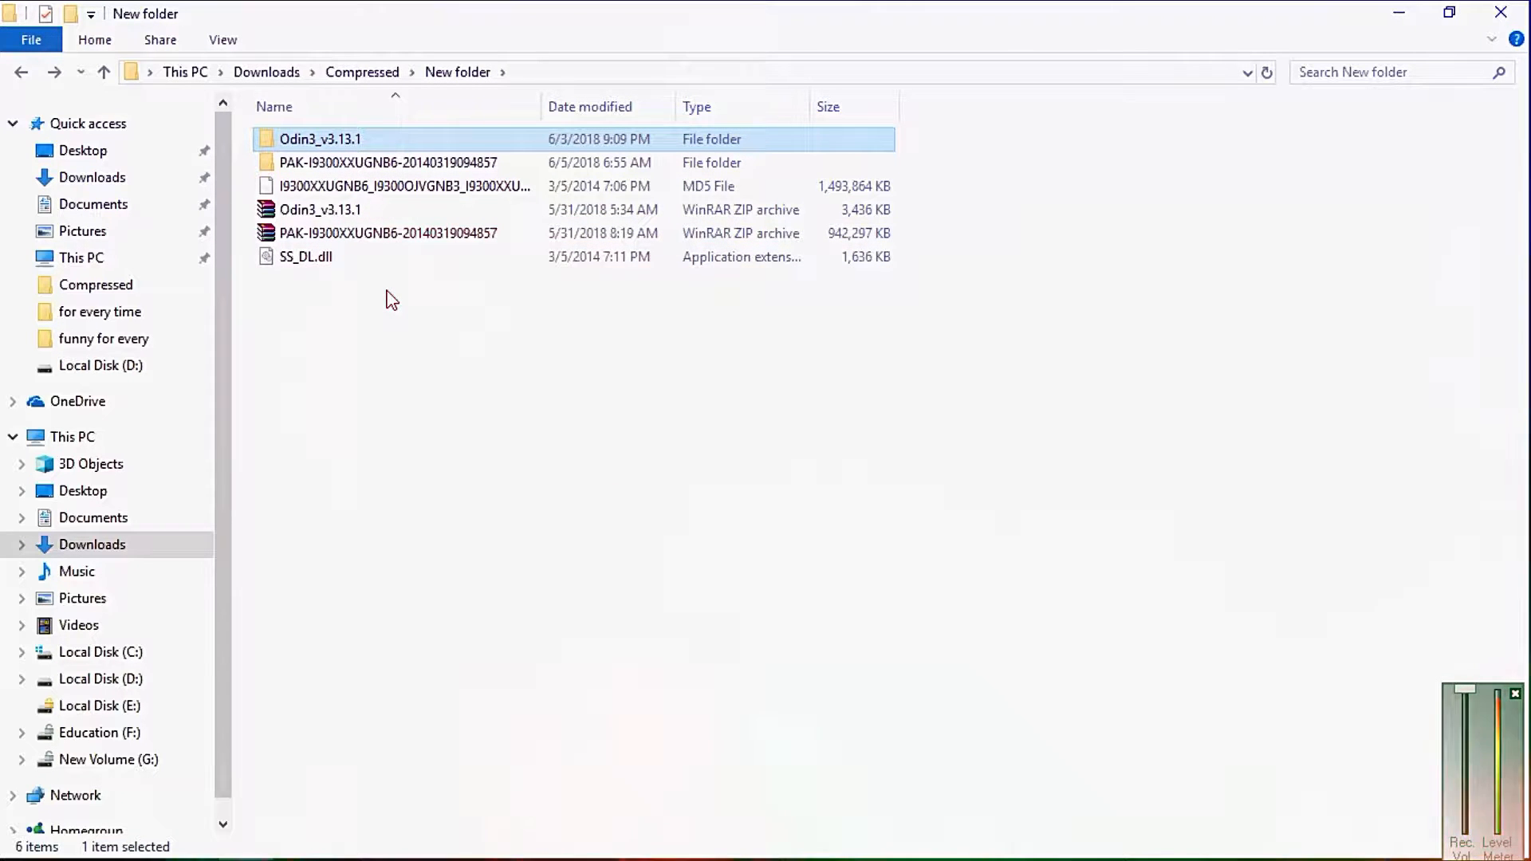
double_click(295, 143)
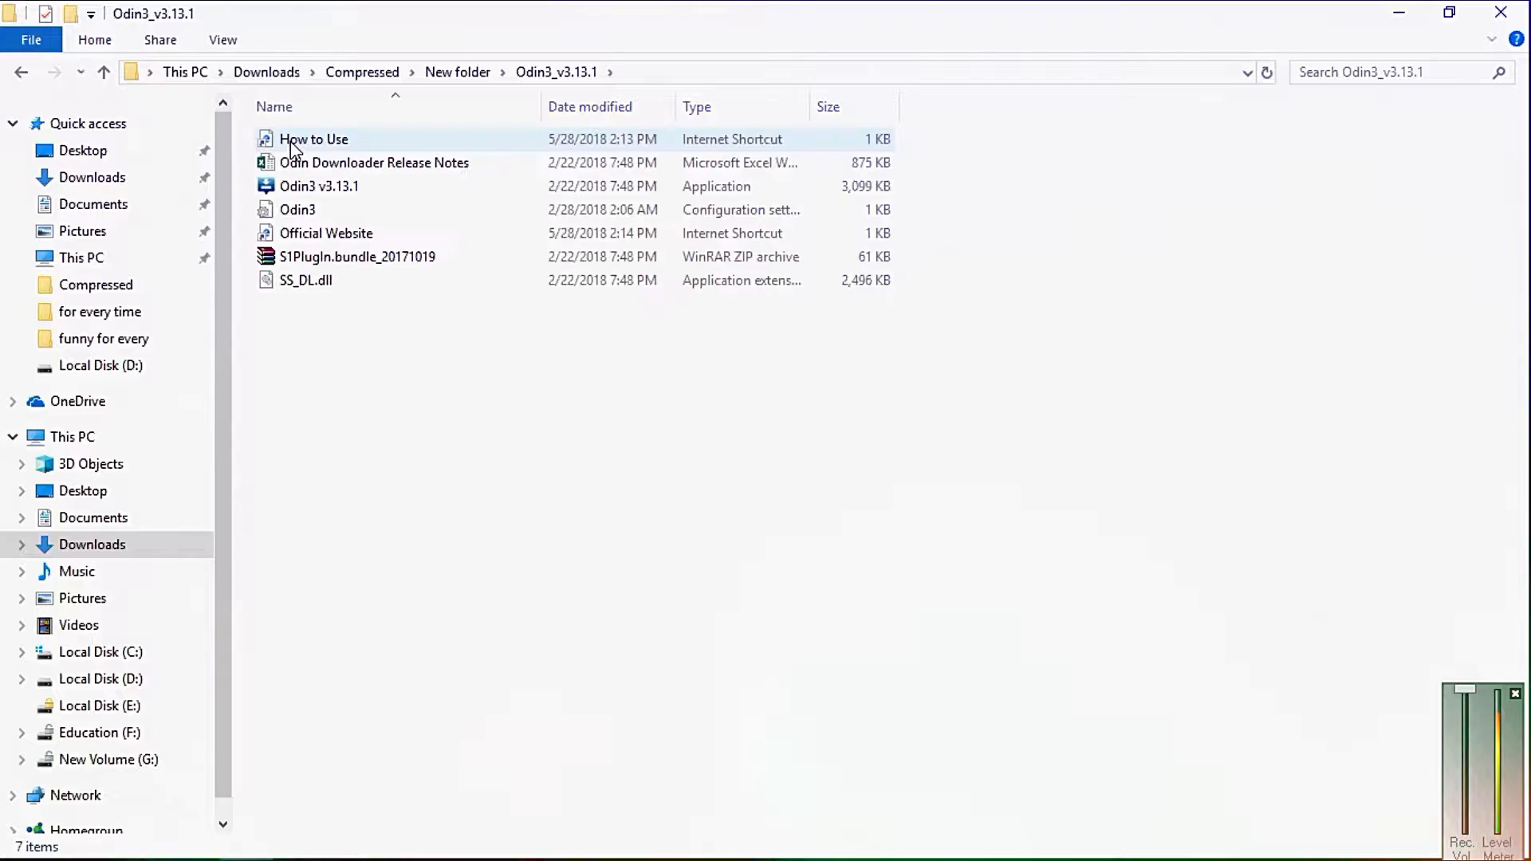
click(297, 188)
right_click(296, 186)
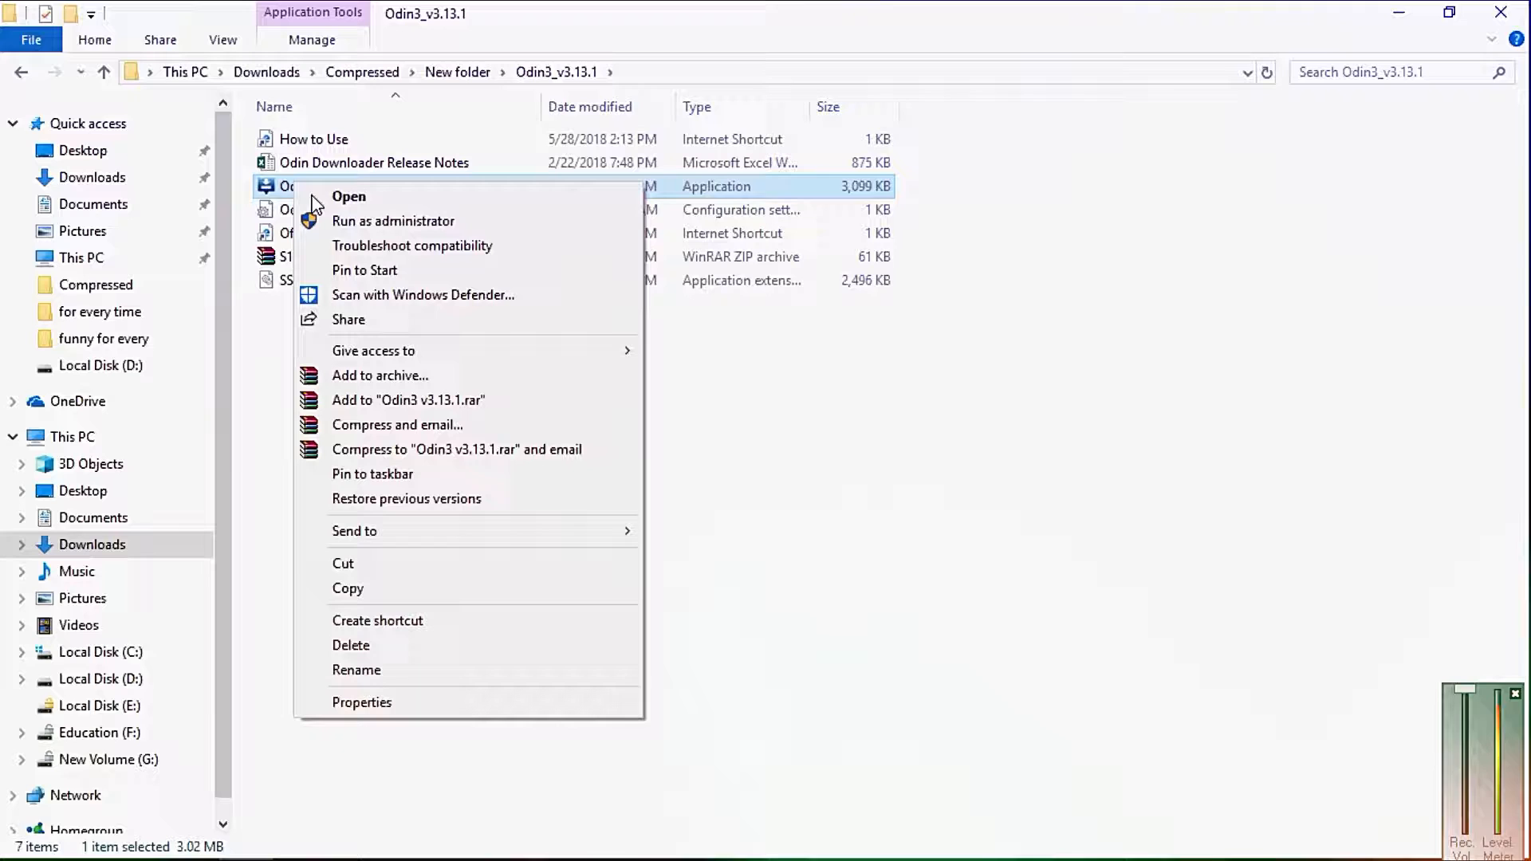
click(357, 223)
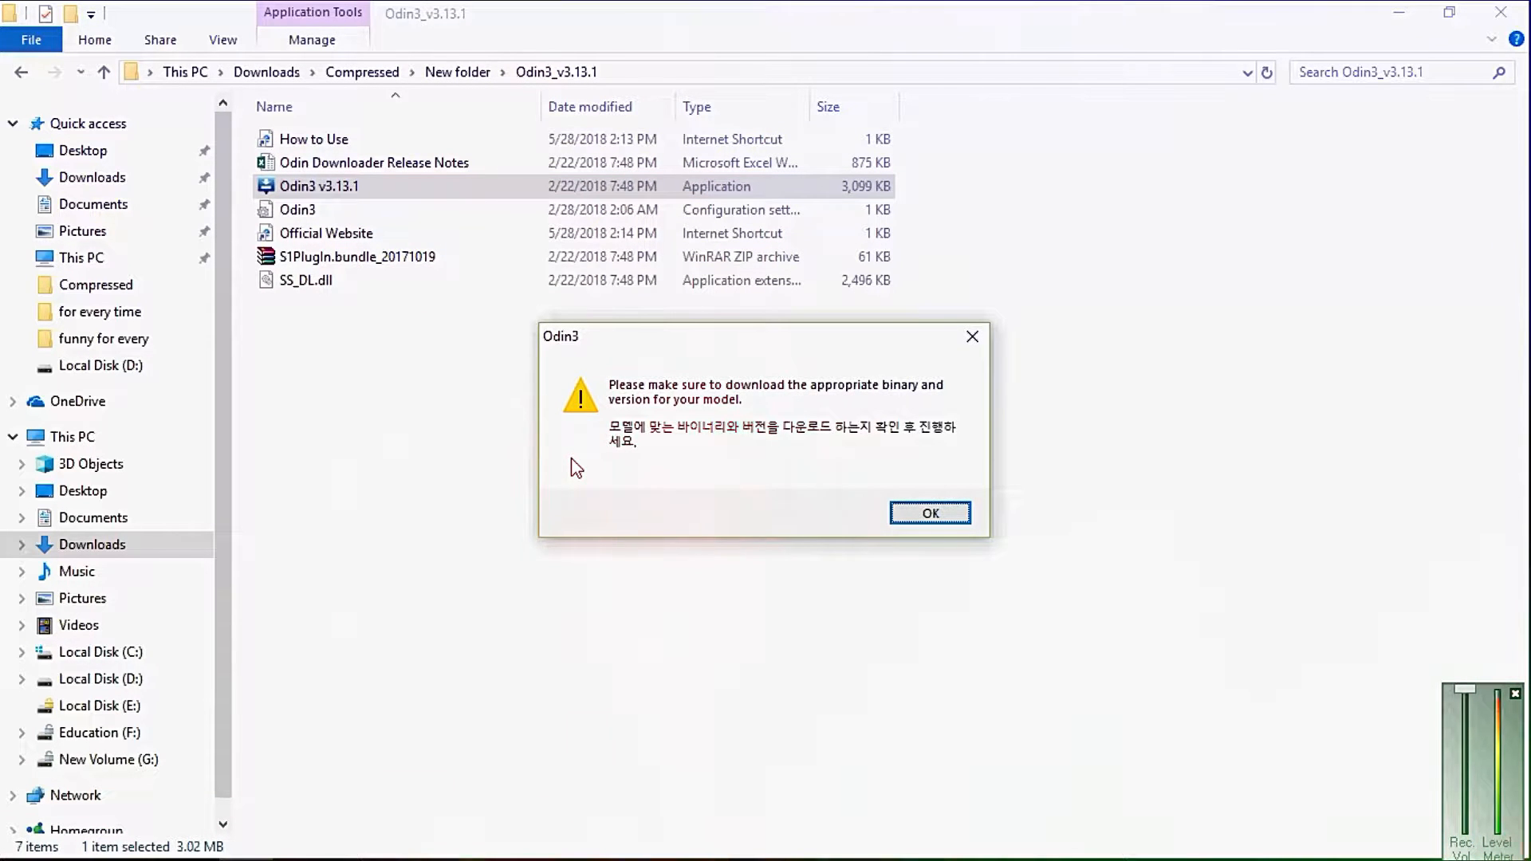
click(925, 514)
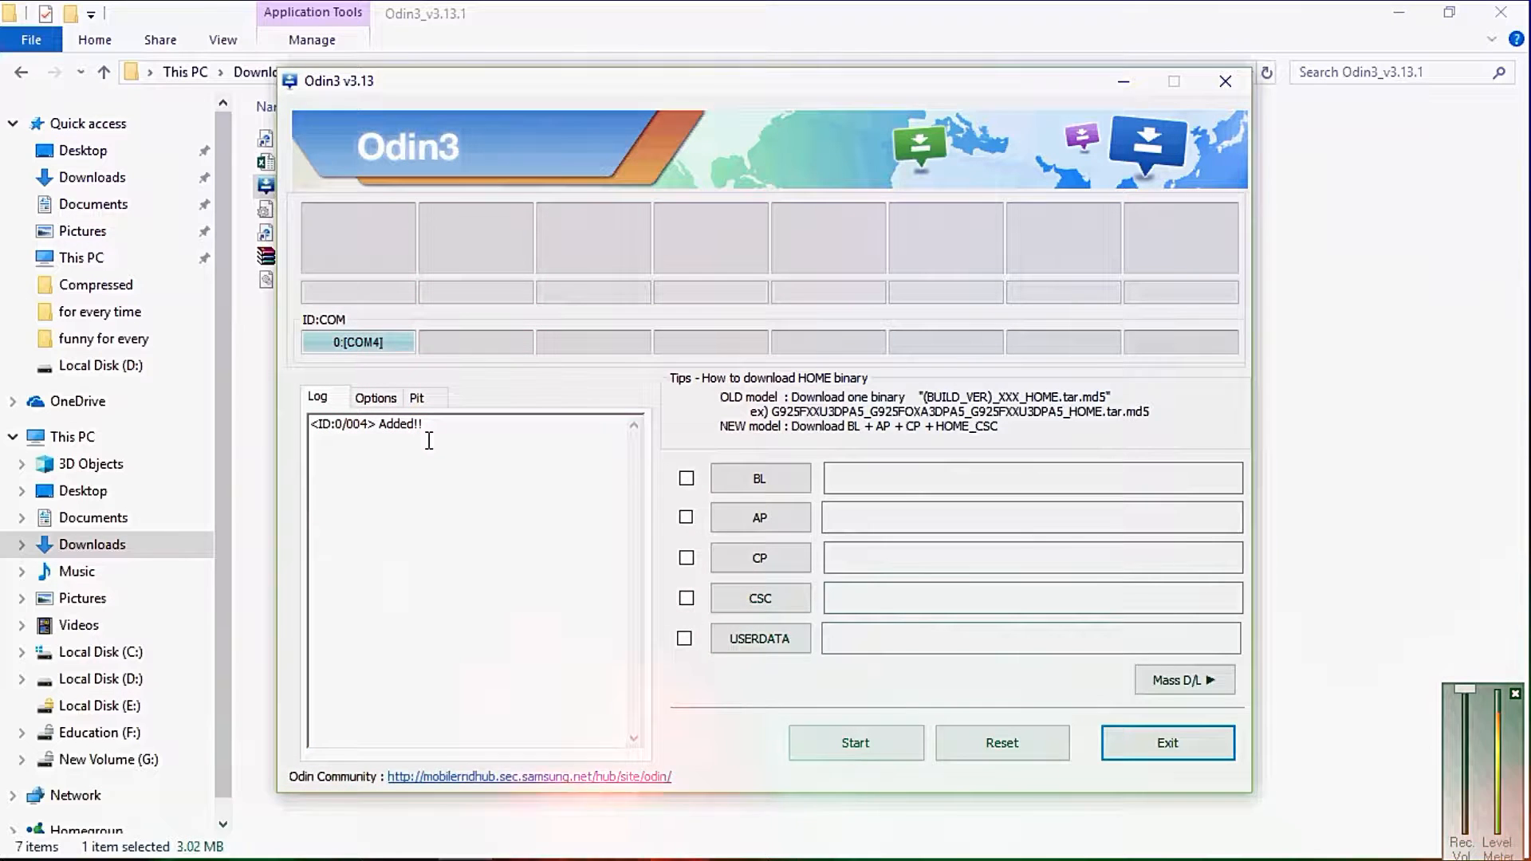
click(761, 520)
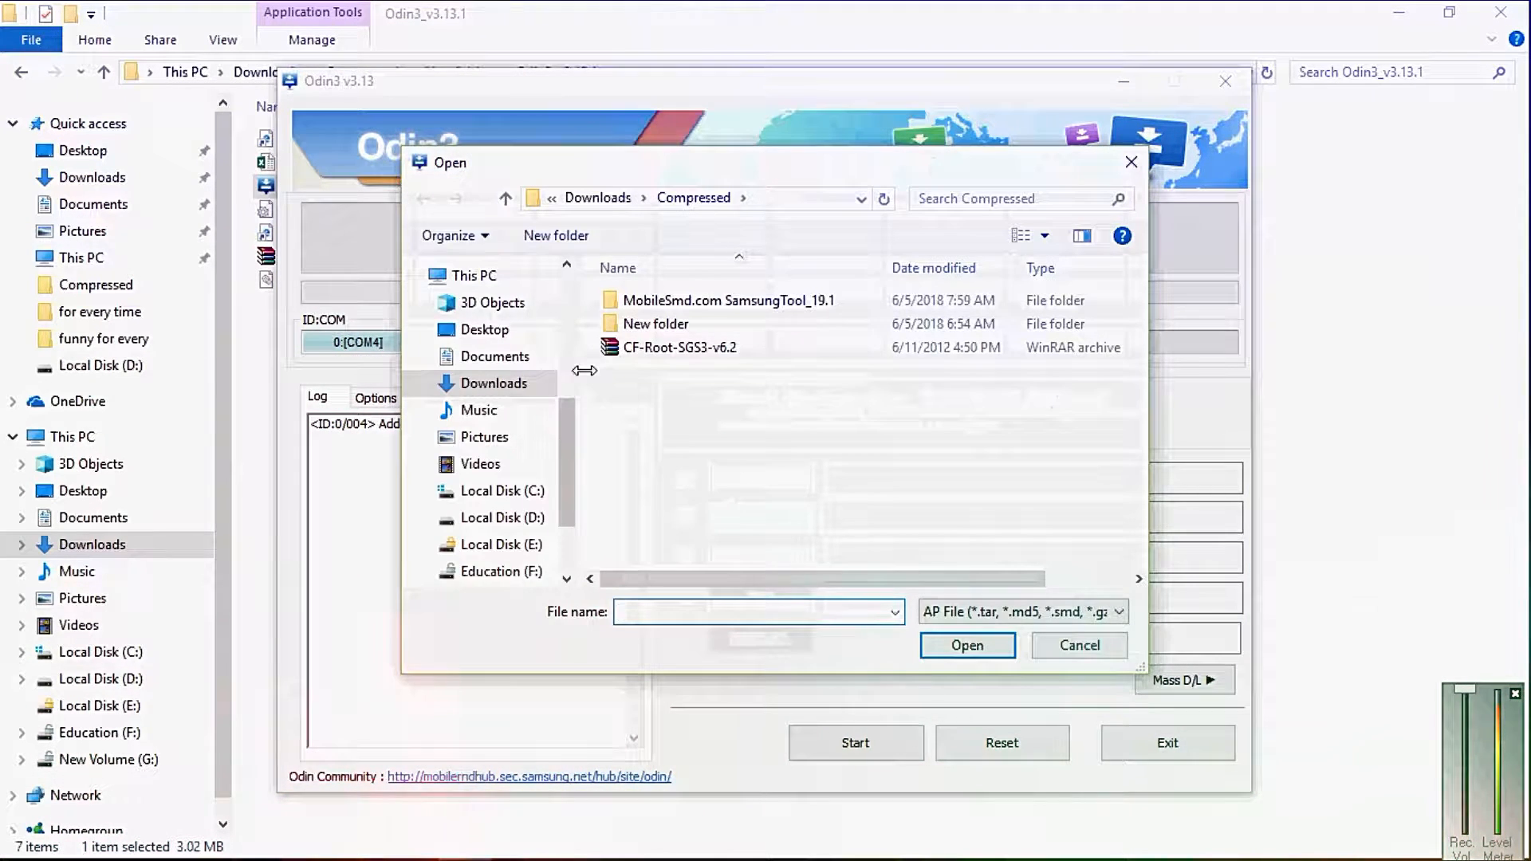
click(1132, 163)
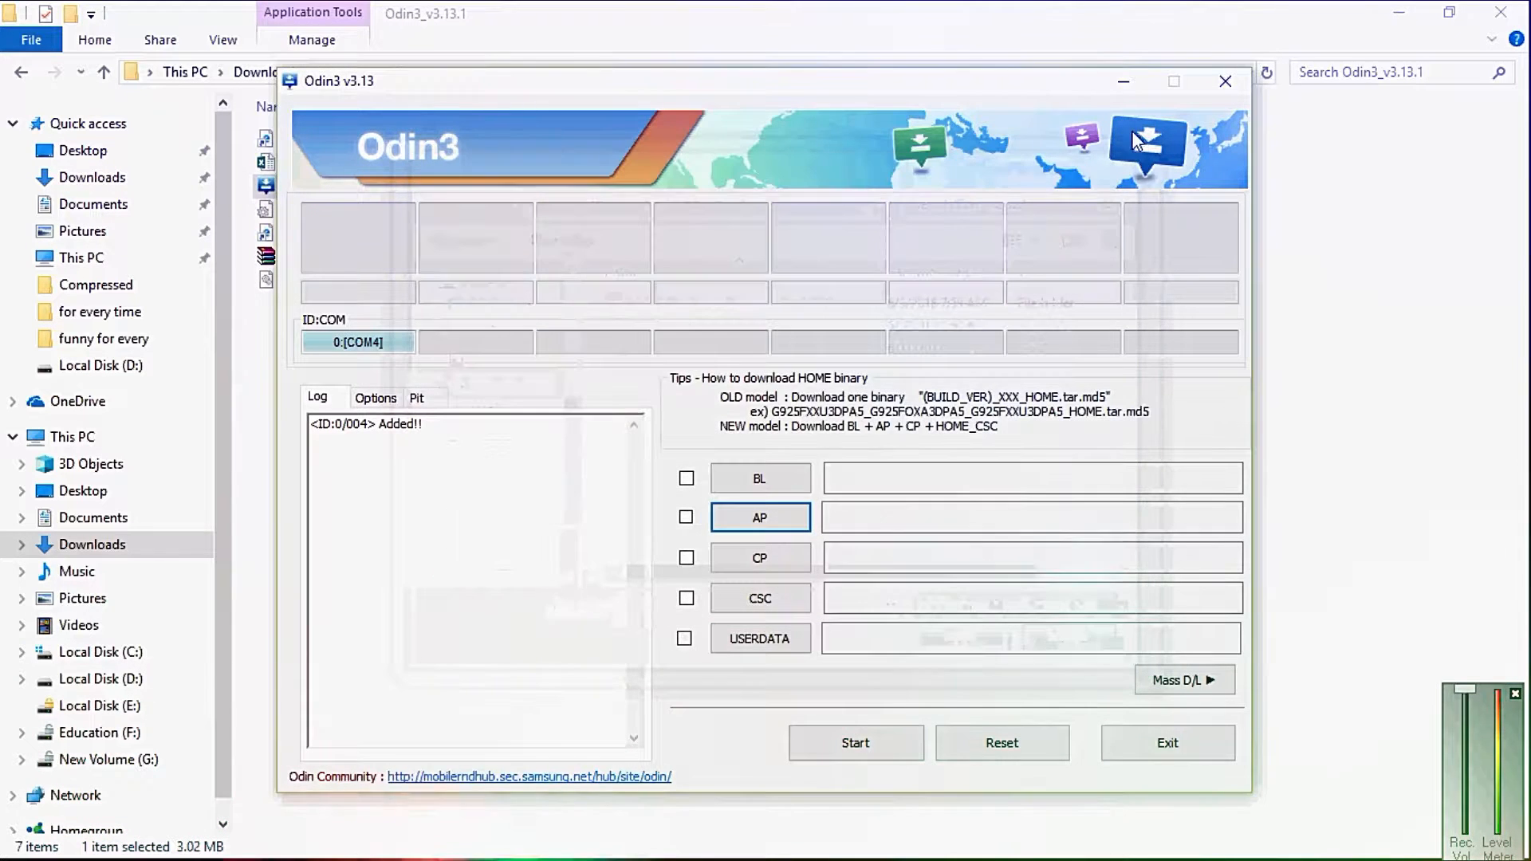
click(1121, 83)
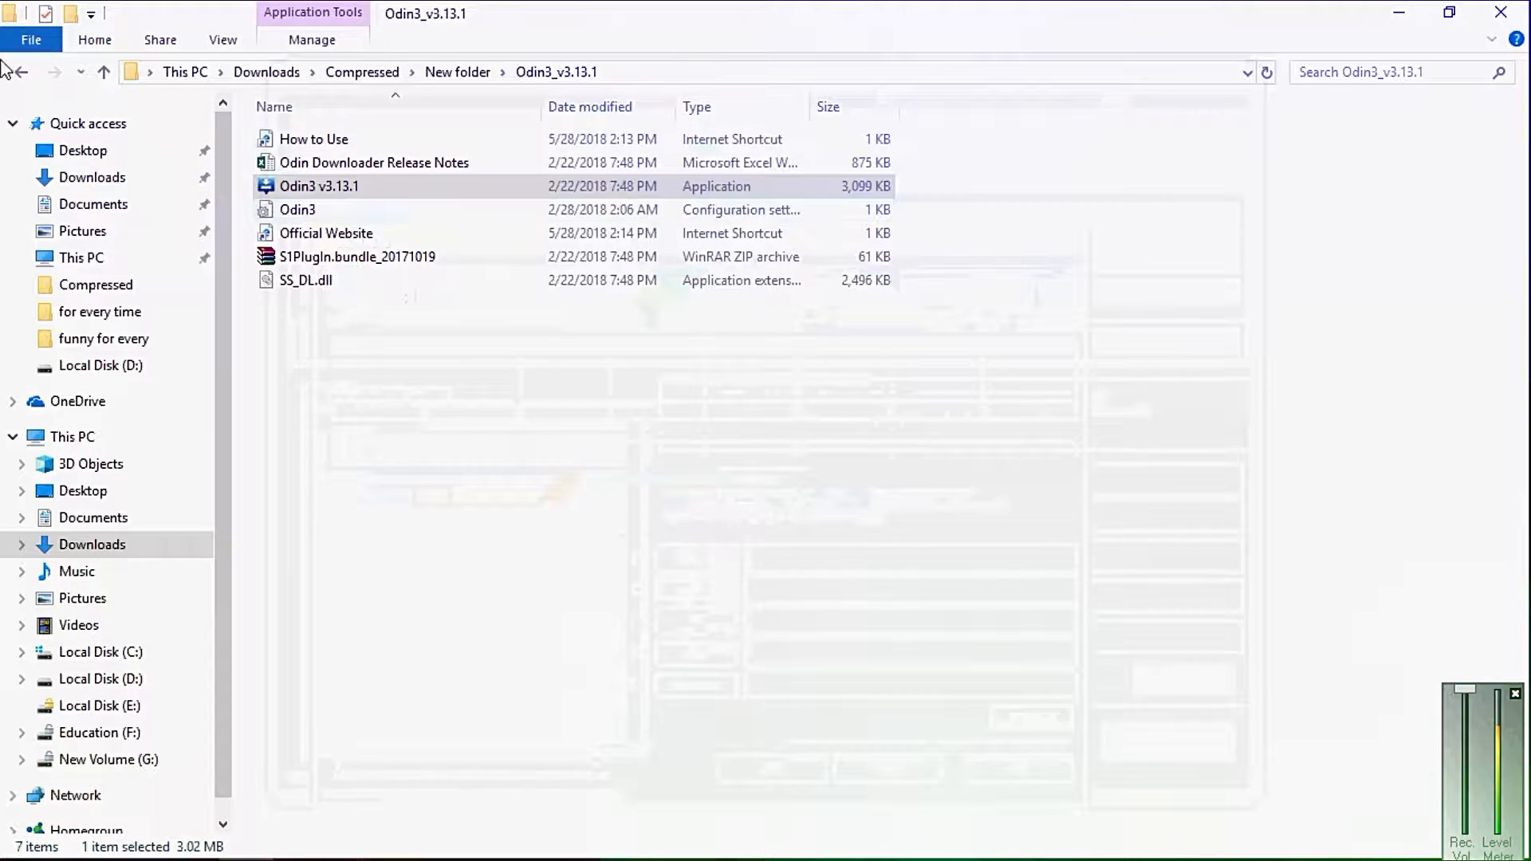
click(23, 74)
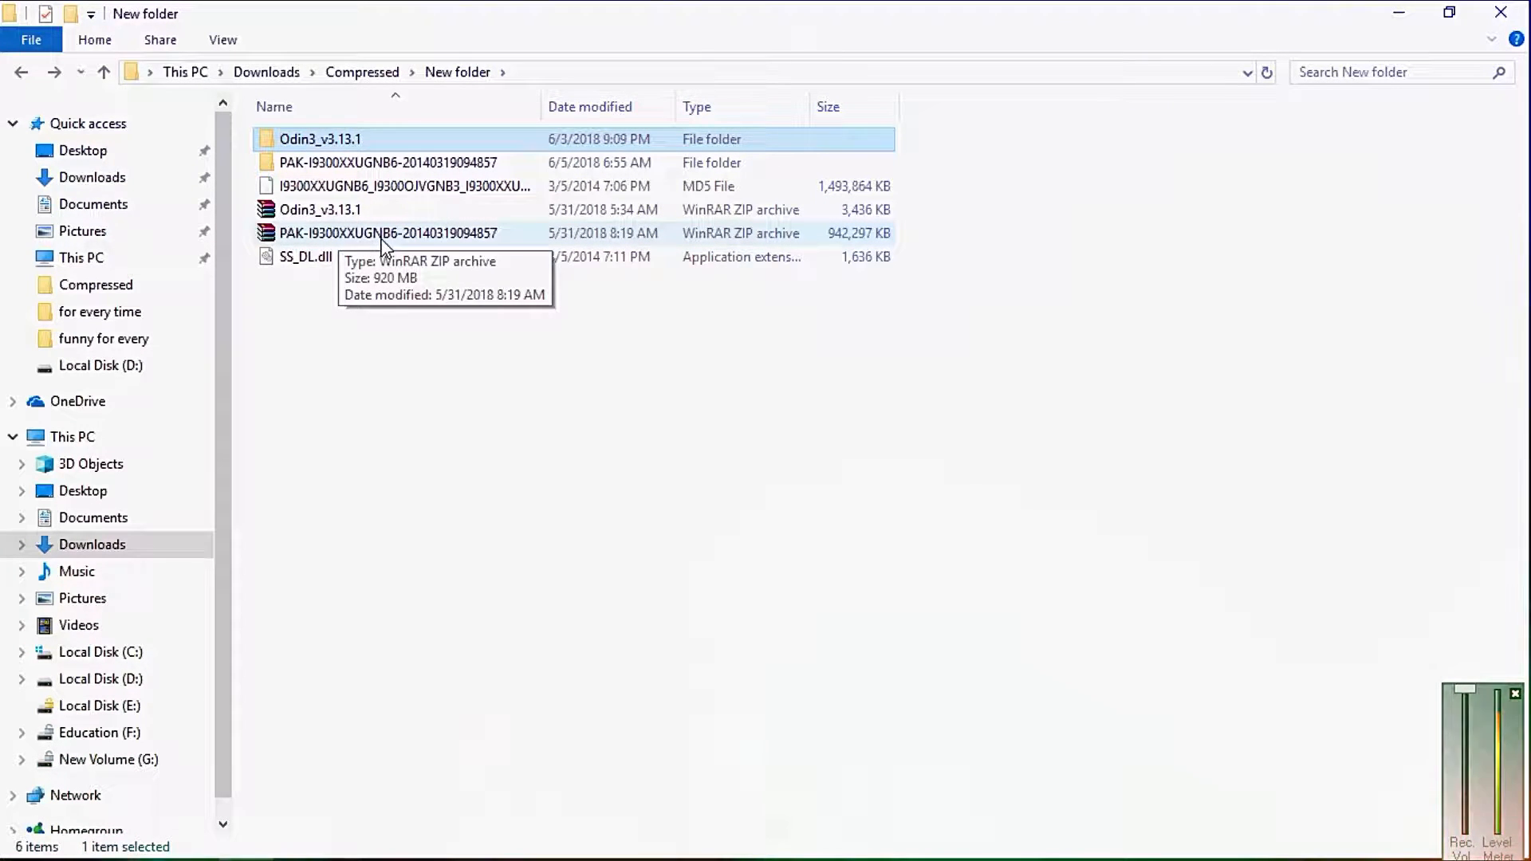
click(344, 232)
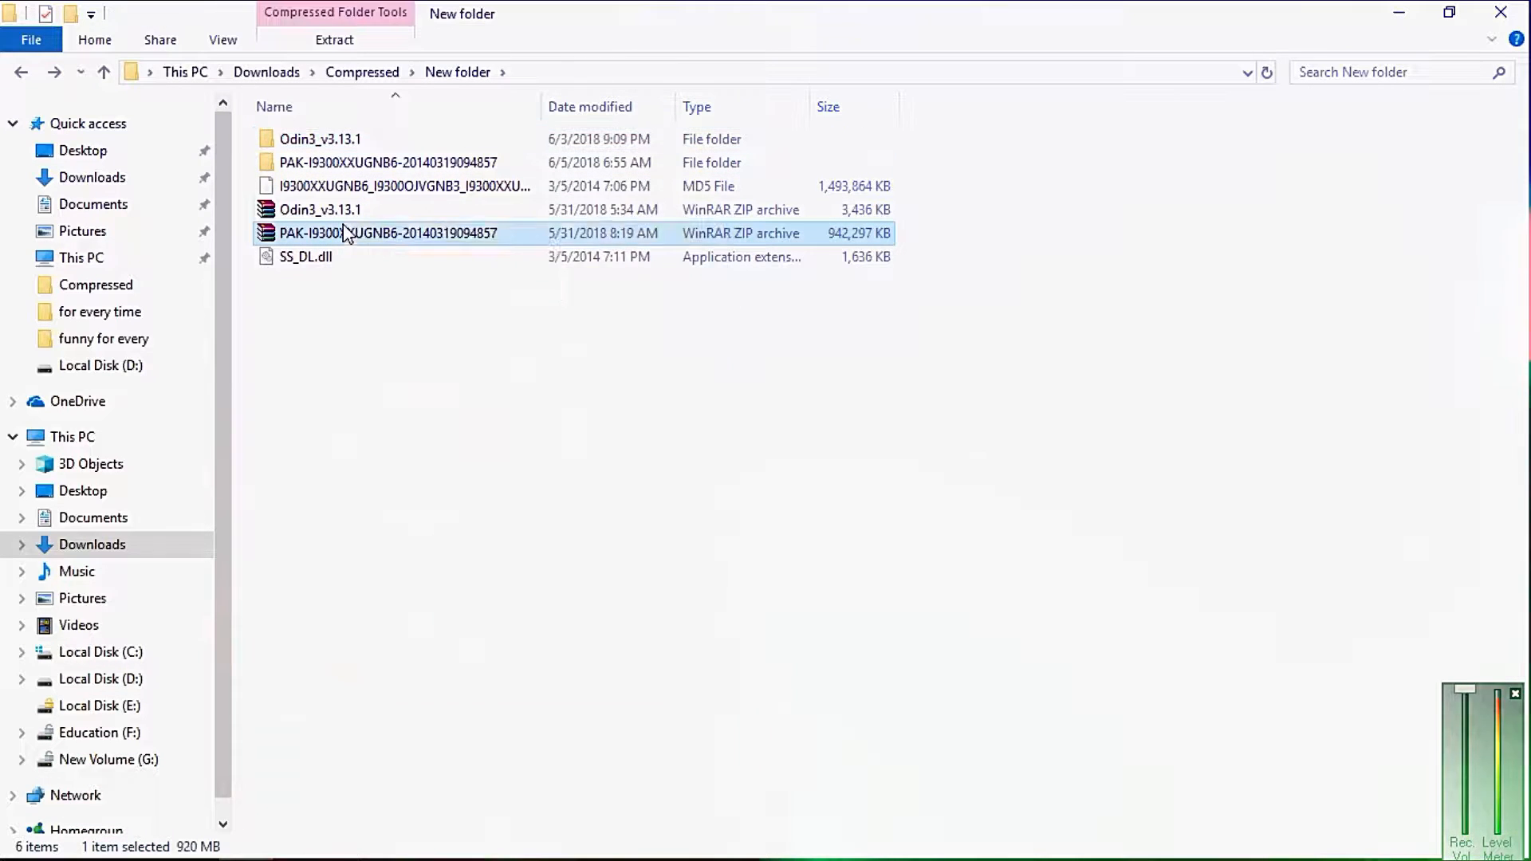
right_click(345, 233)
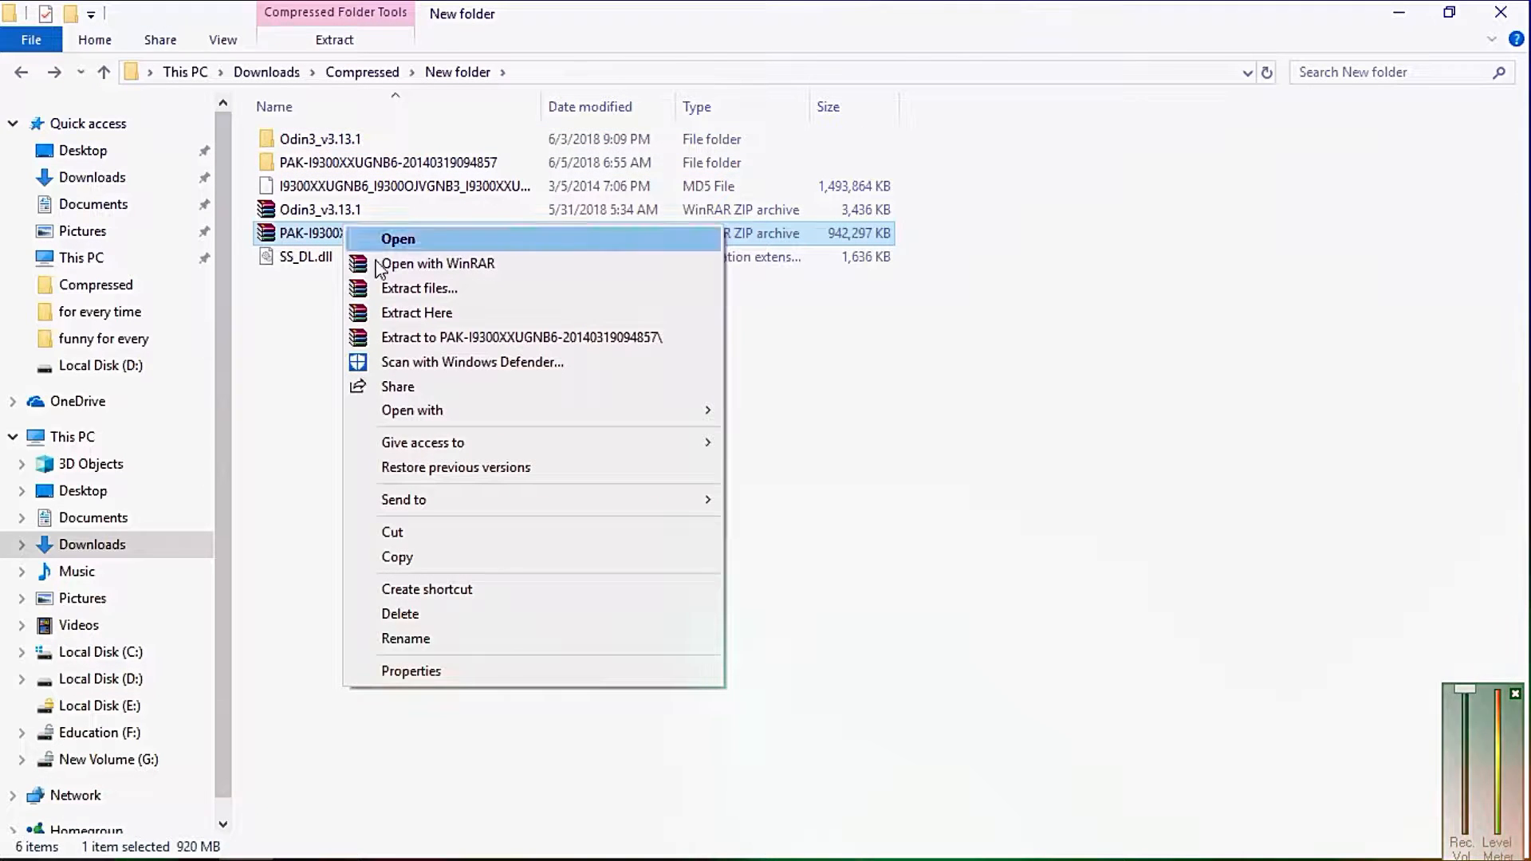
click(341, 191)
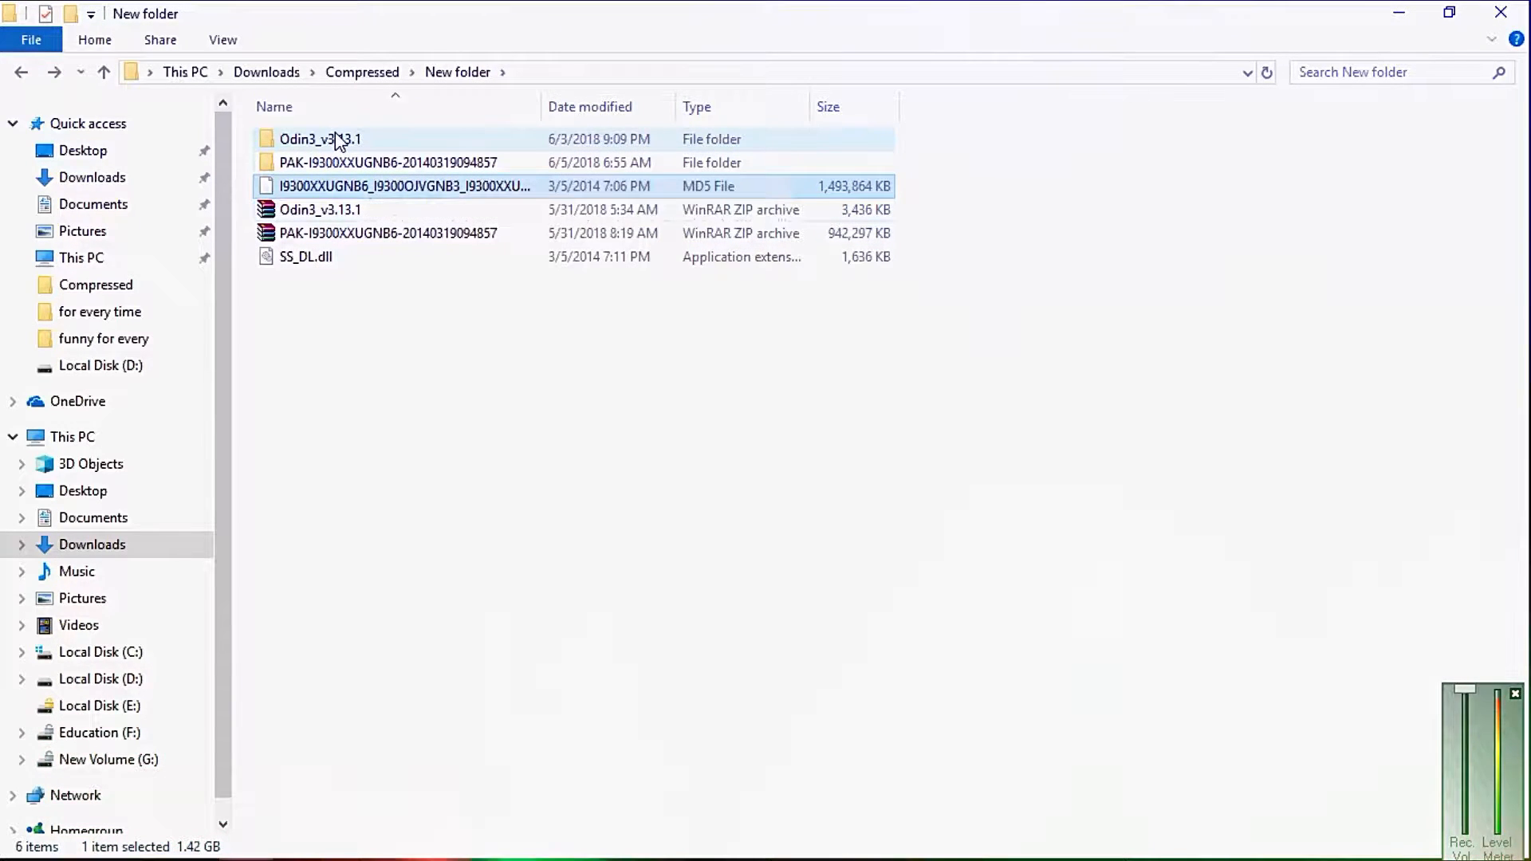
Switch to Odin3 and load the I9300XXUGNB6 MD5 firmware file from New folder inside Compressed as the AP file.
mouse_move(479, 853)
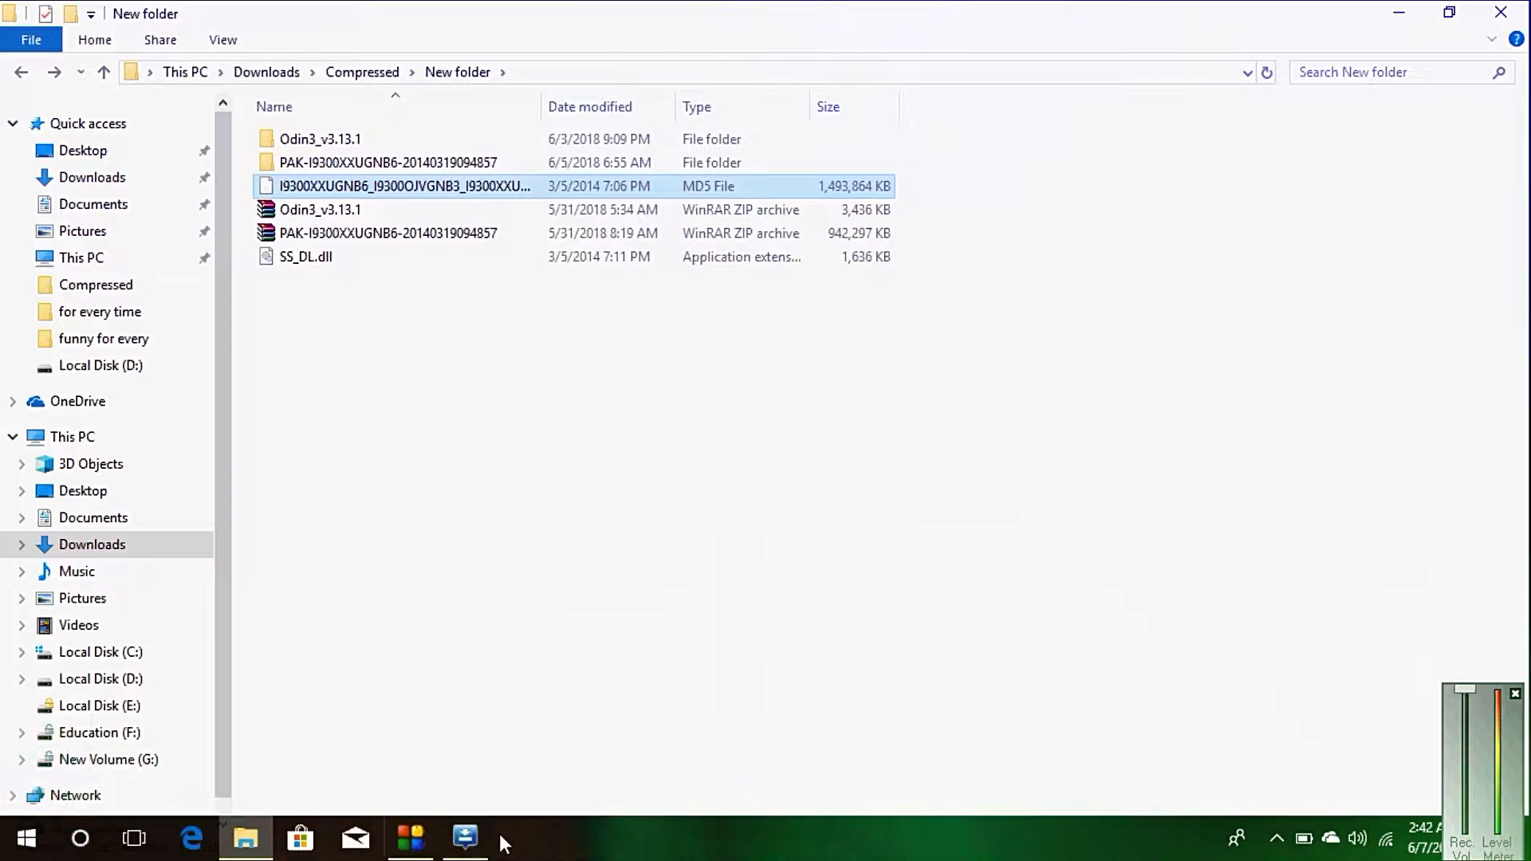
click(469, 839)
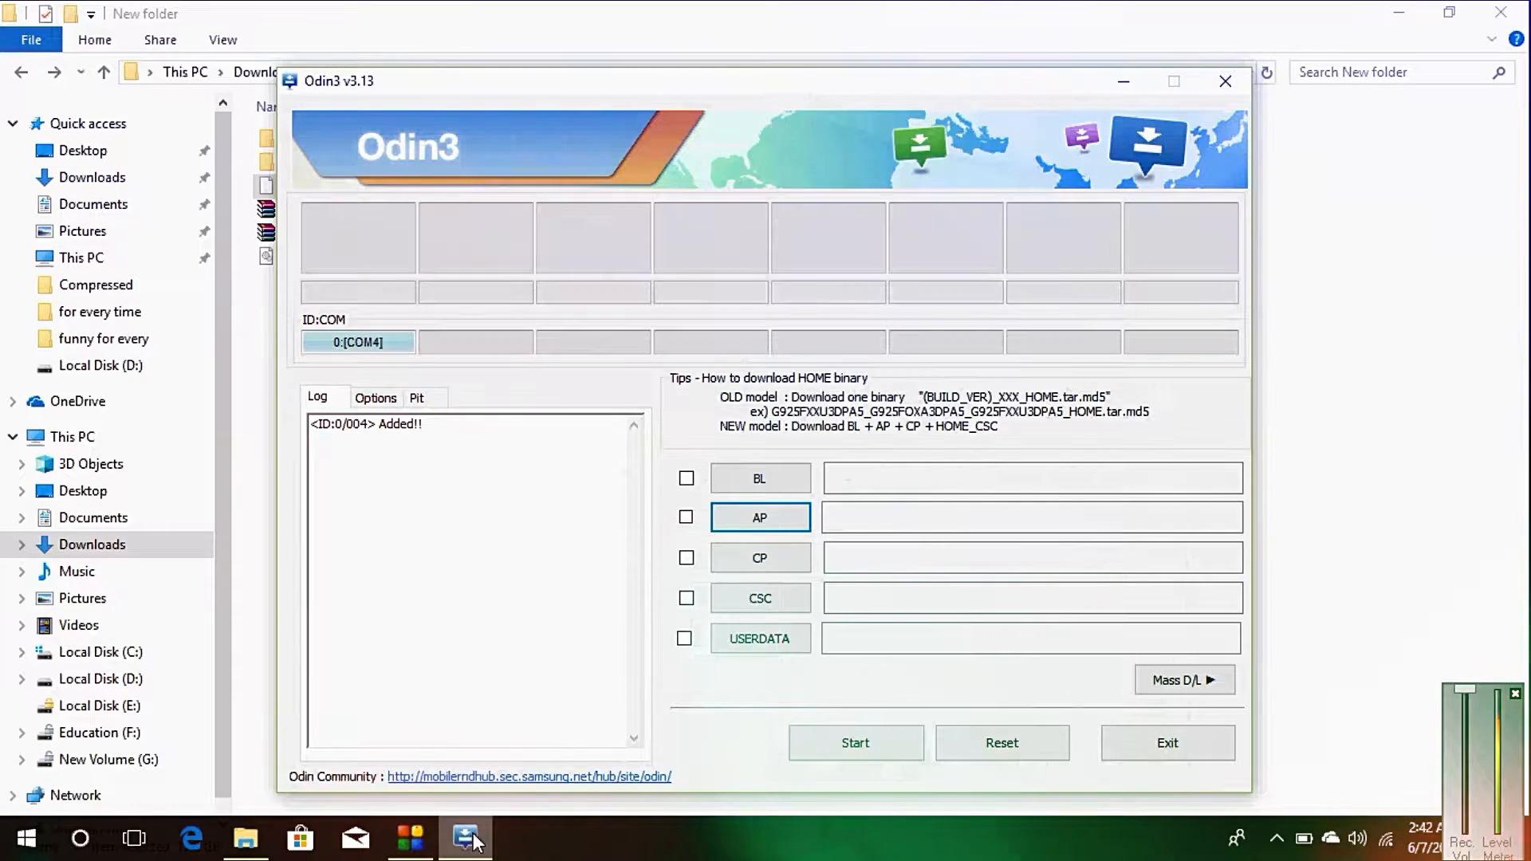
click(764, 520)
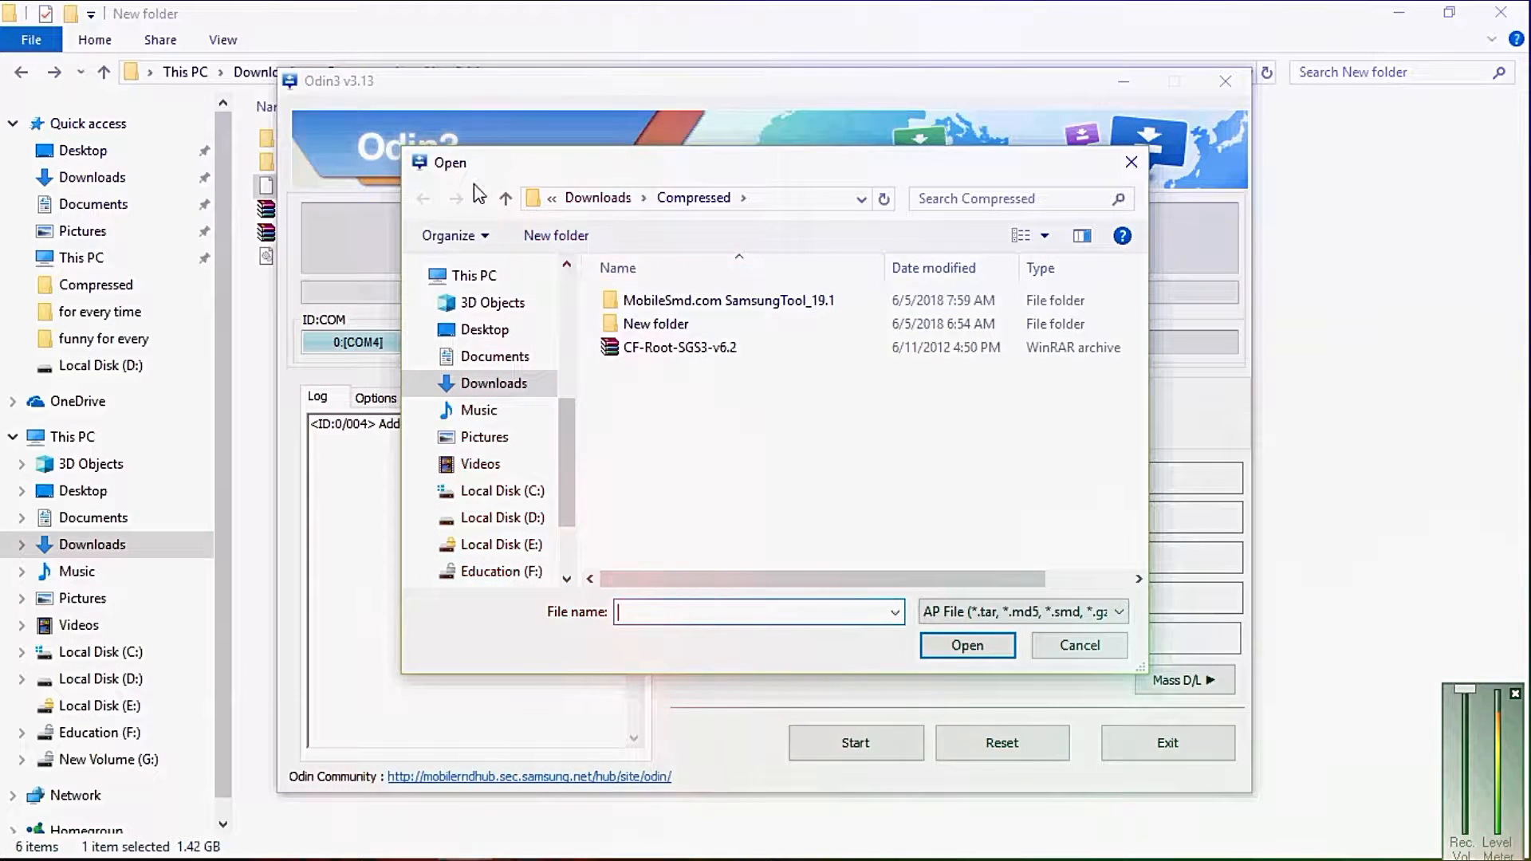
click(506, 201)
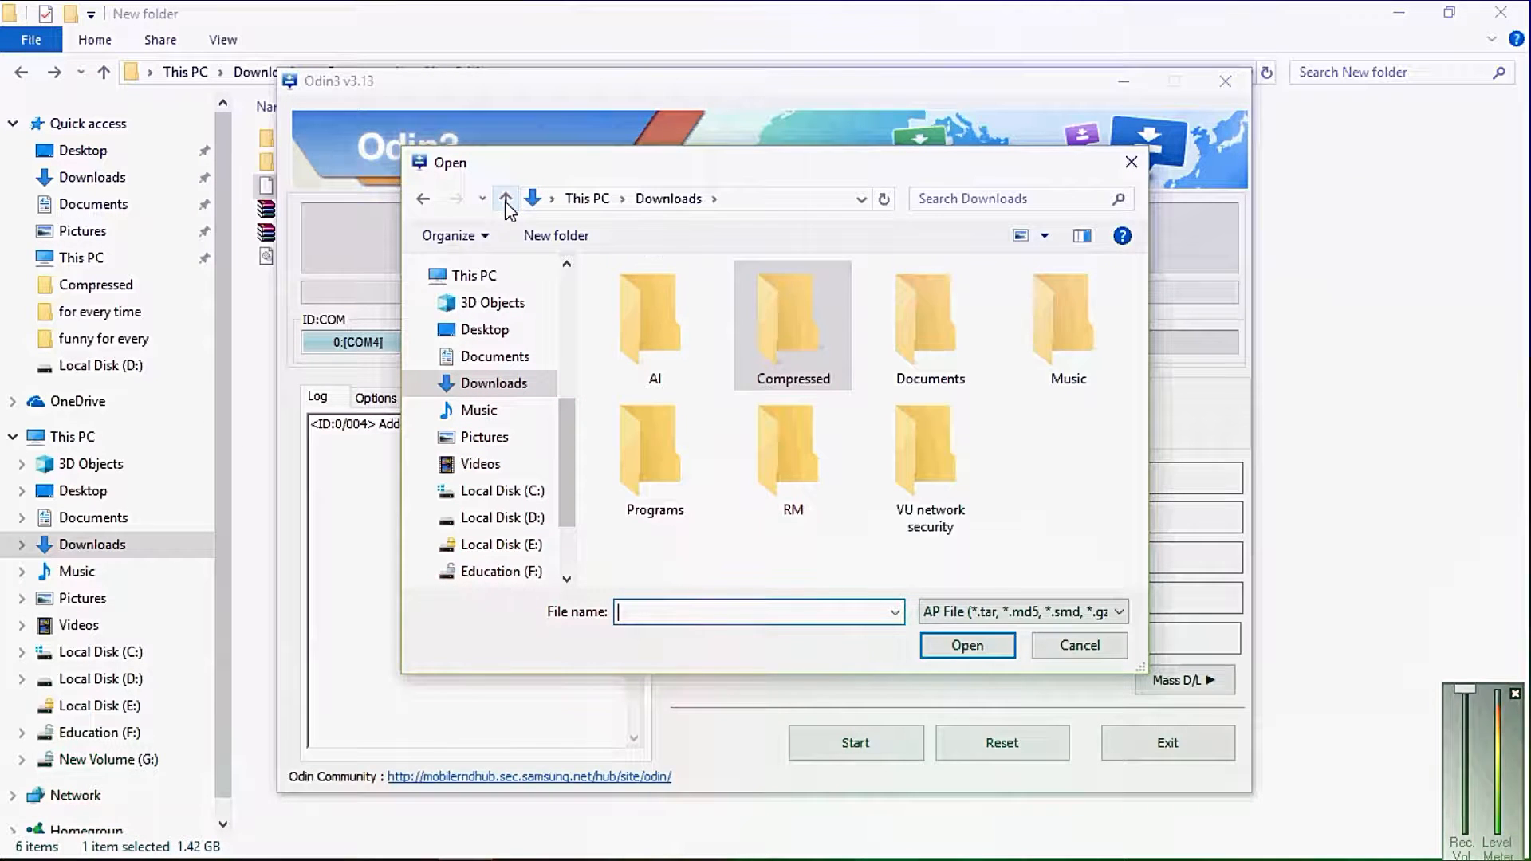
double_click(787, 338)
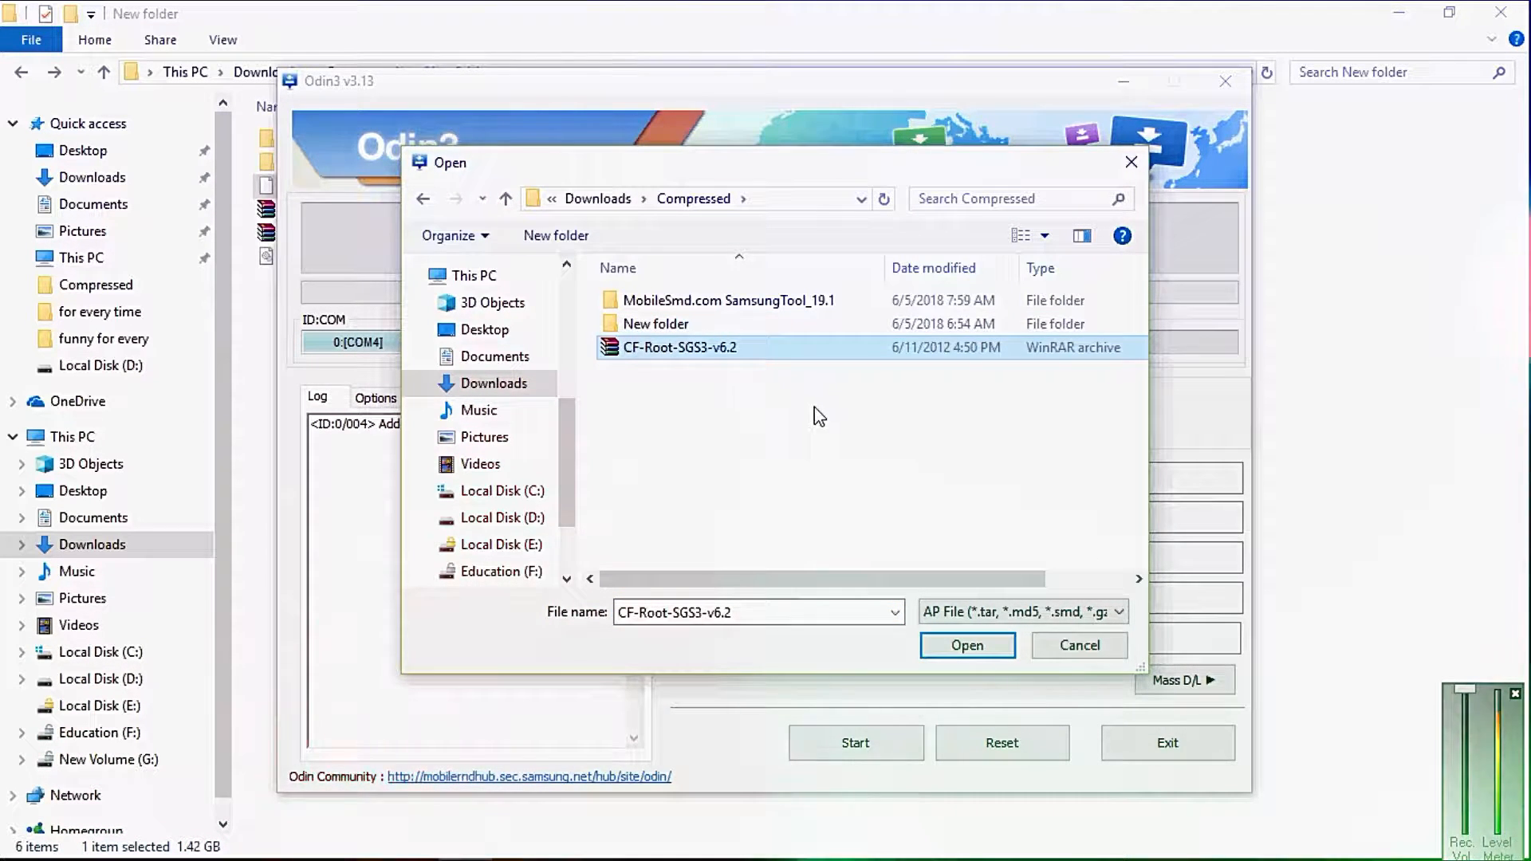
double_click(665, 322)
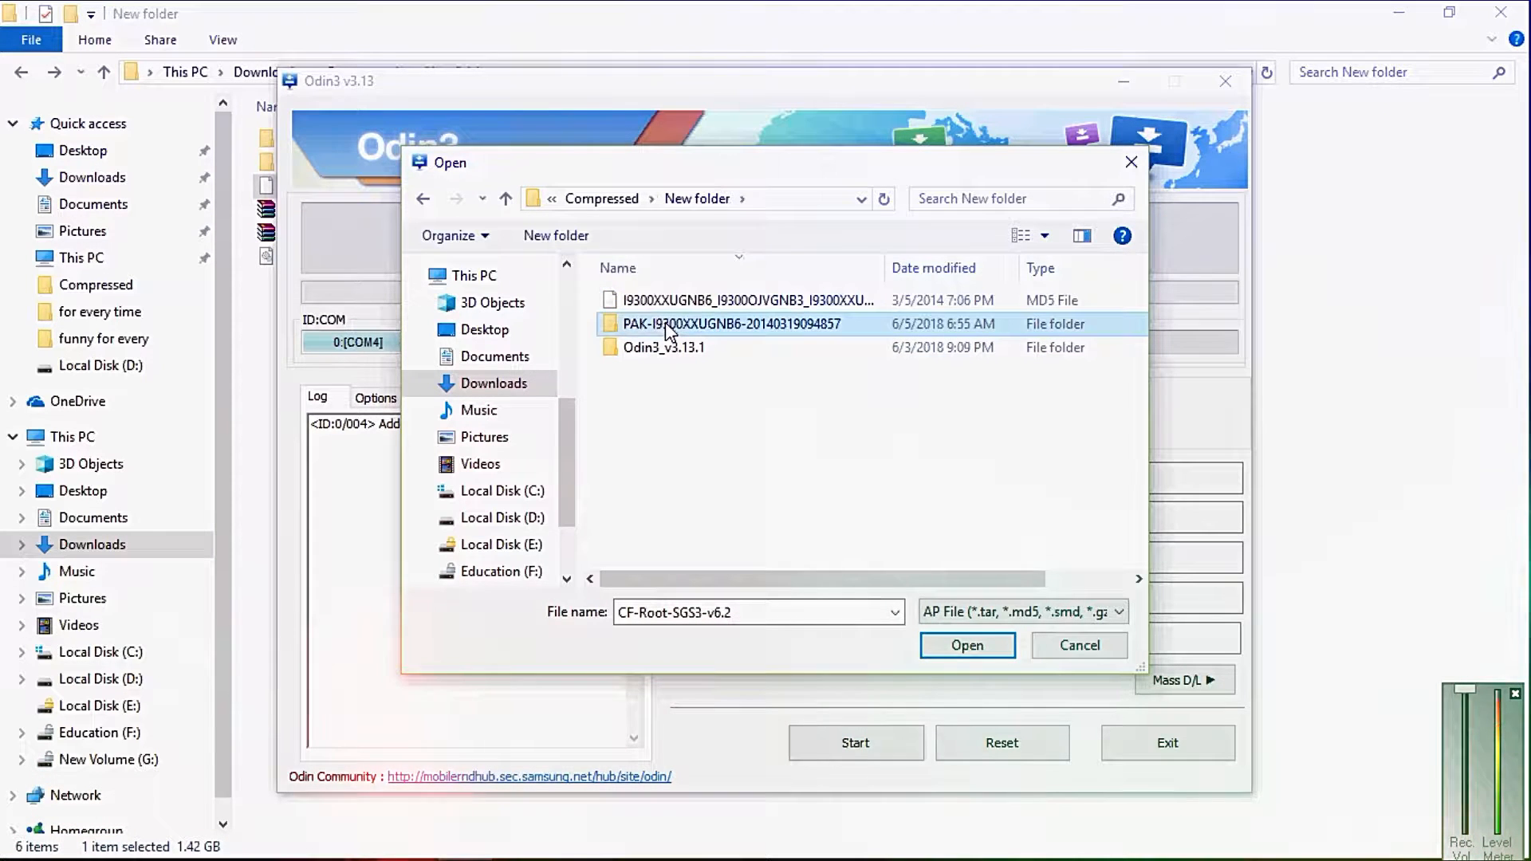
click(626, 301)
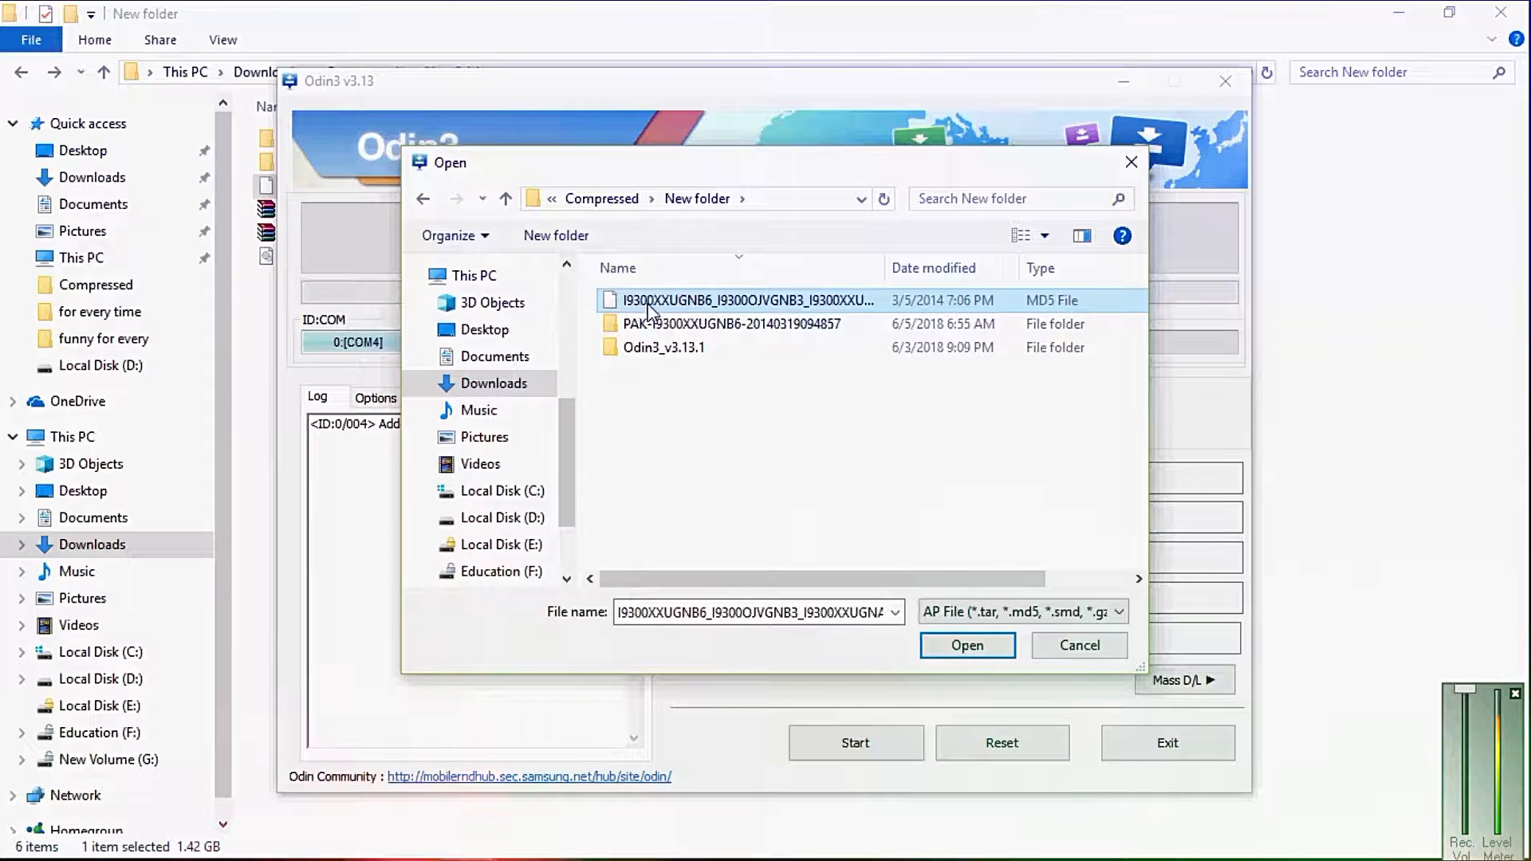
click(959, 648)
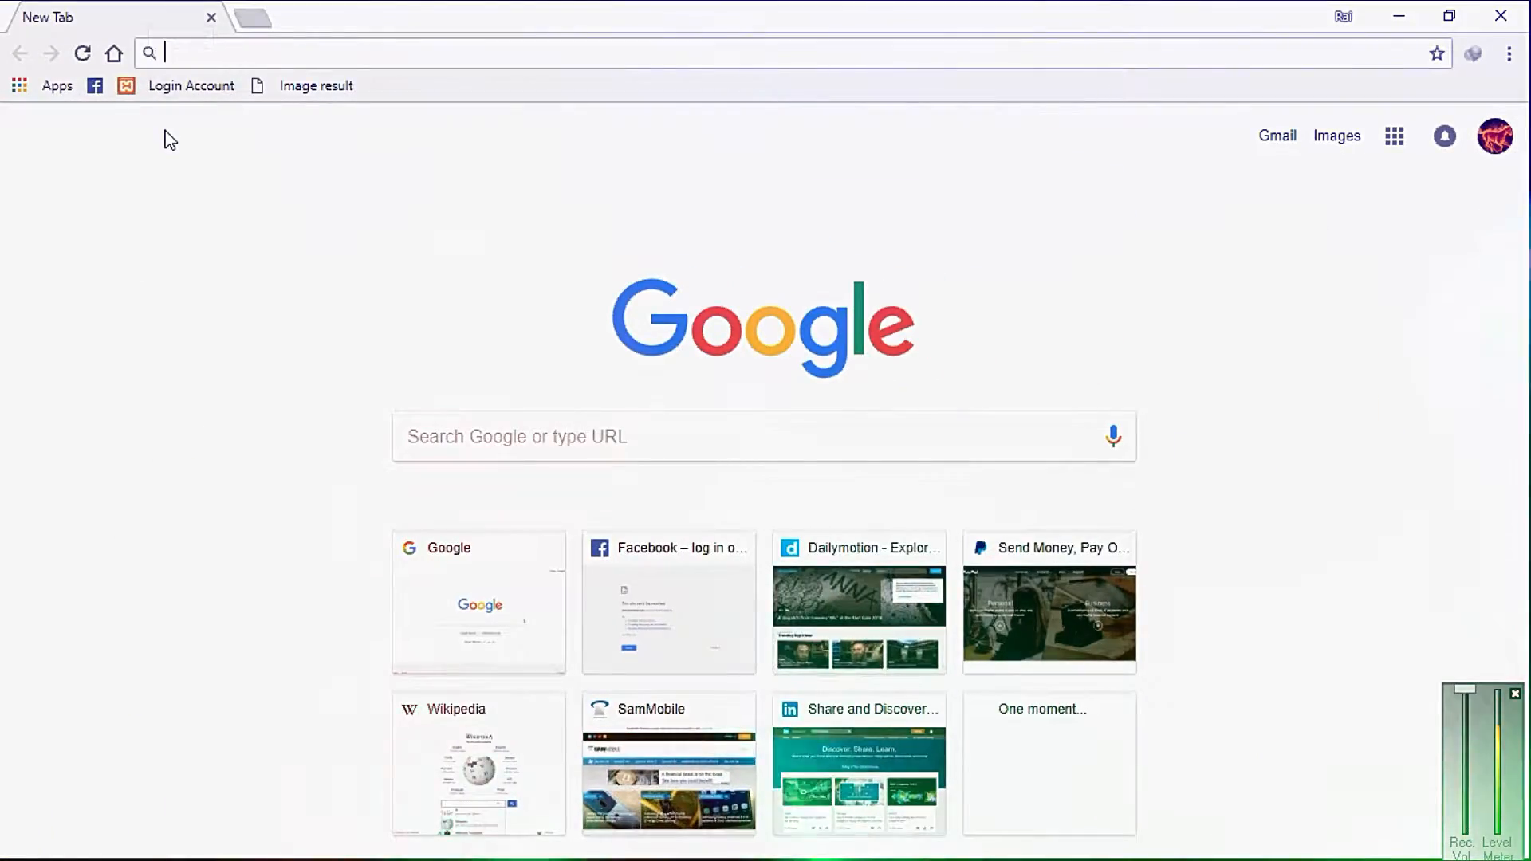
Go to sammobile.com in Chrome, look over the home page, and open the site's firmware page.
text(sammobile.com)
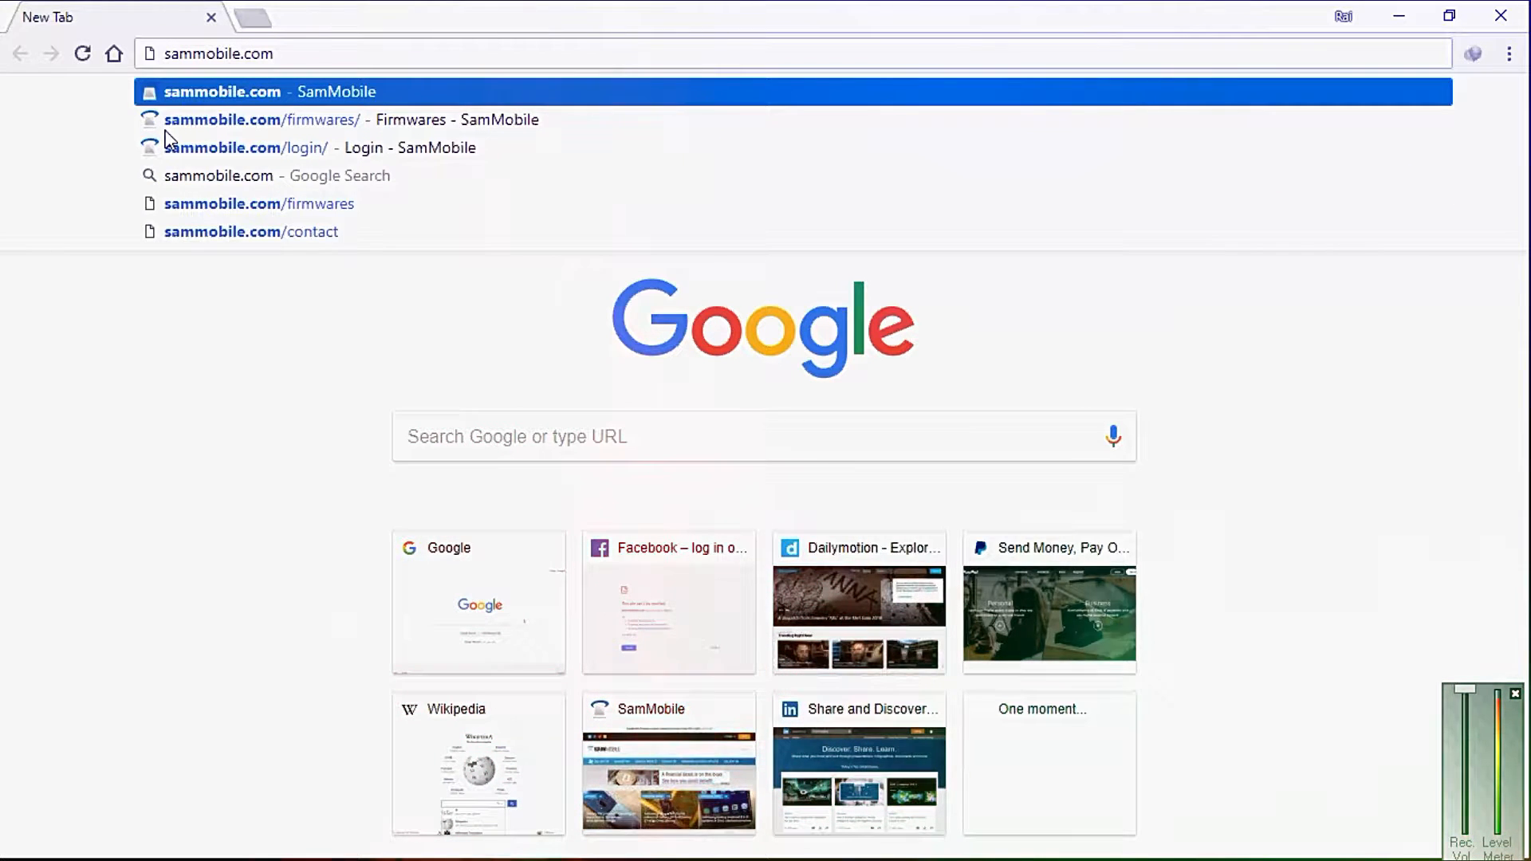
key(Return)
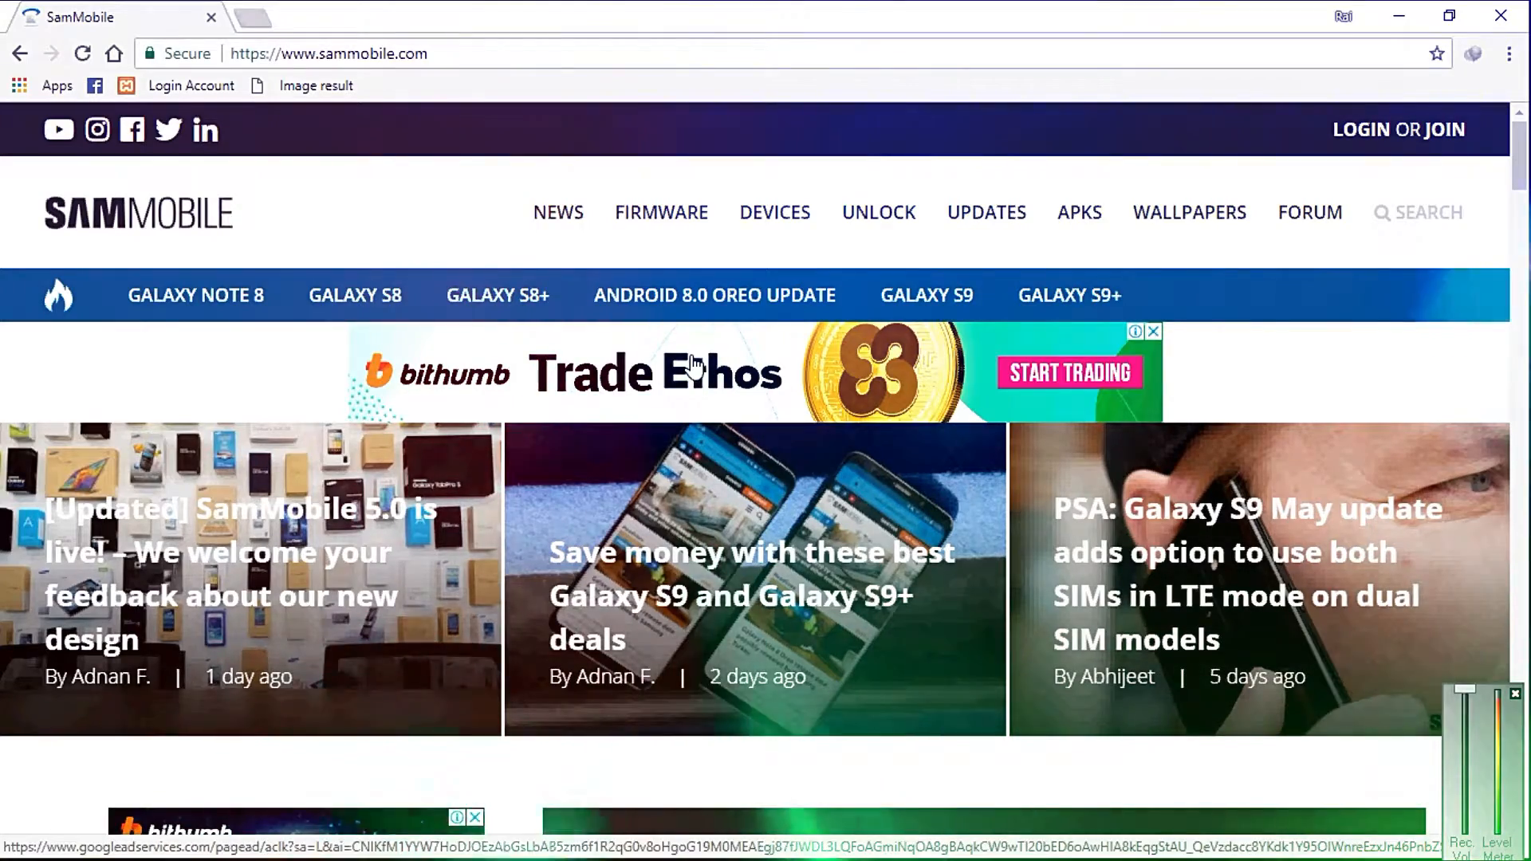
scroll(725, 608, down, 4)
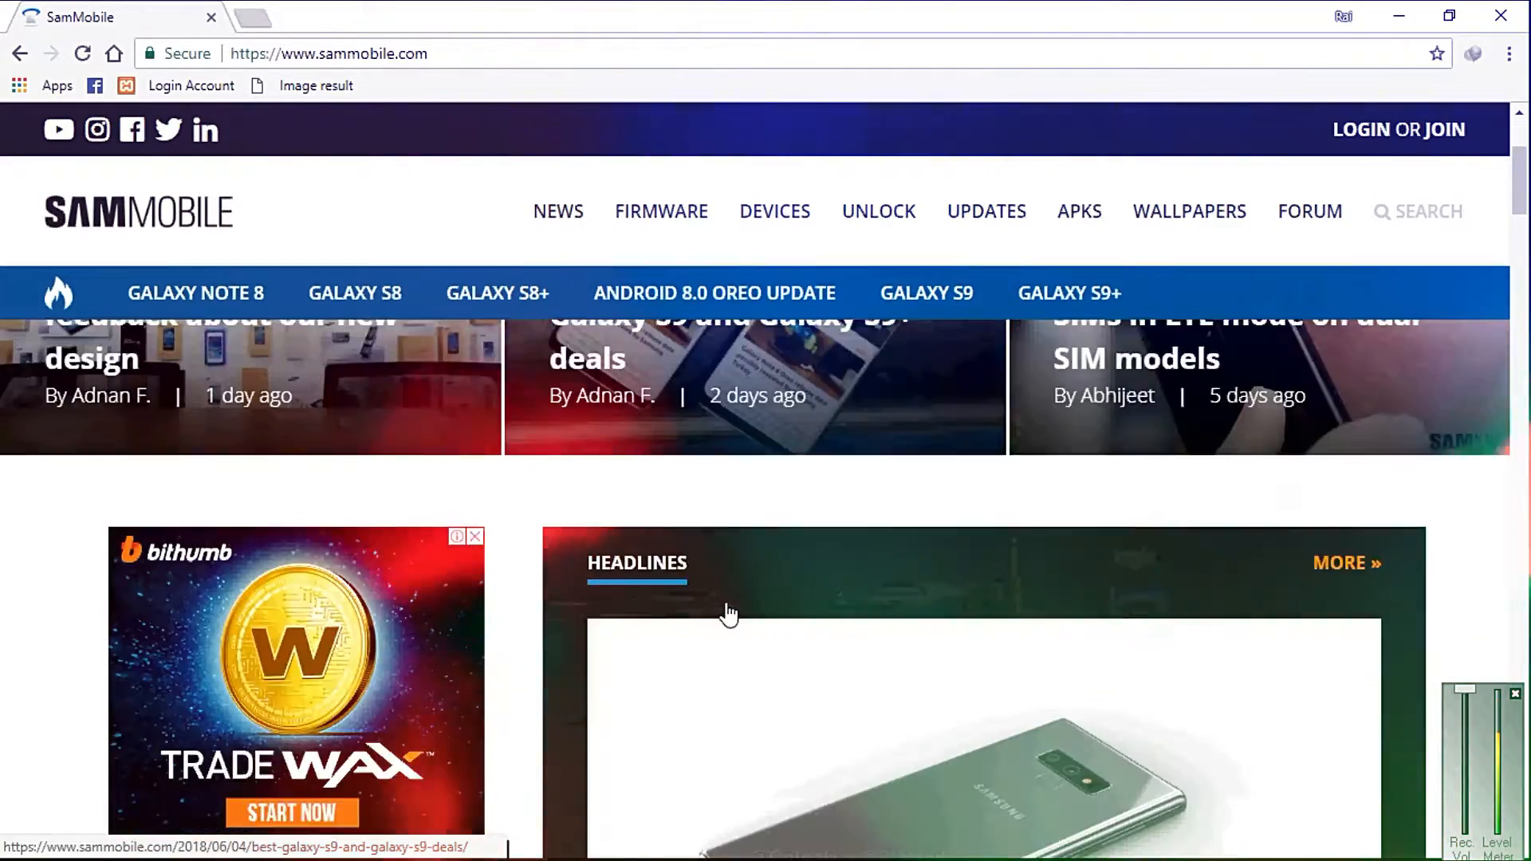
scroll(727, 613, down, 12)
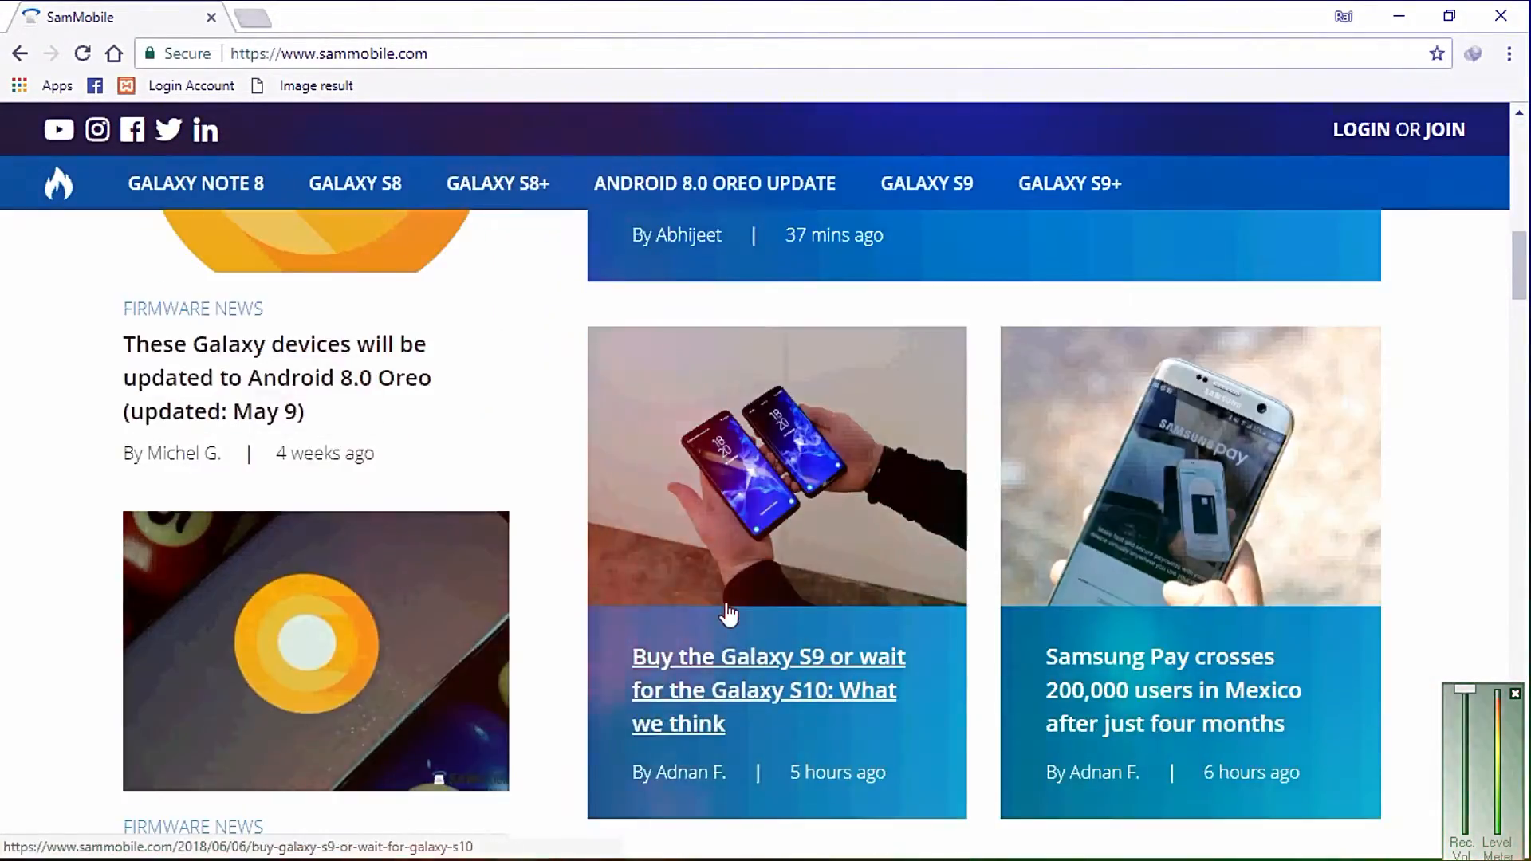
scroll(727, 612, down, 9)
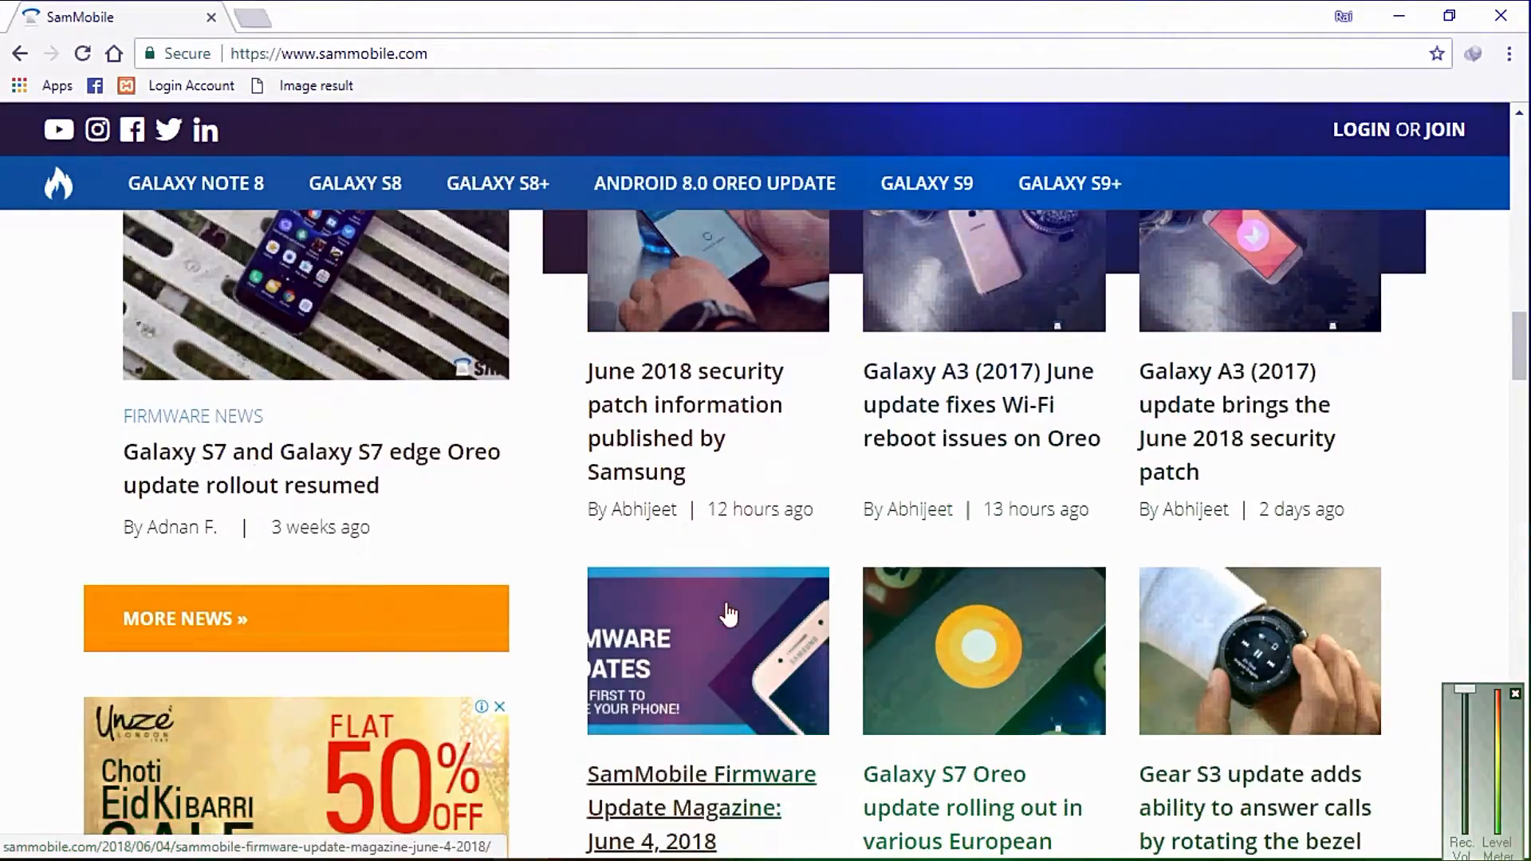
scroll(728, 612, down, 5)
scroll(728, 612, up, 20)
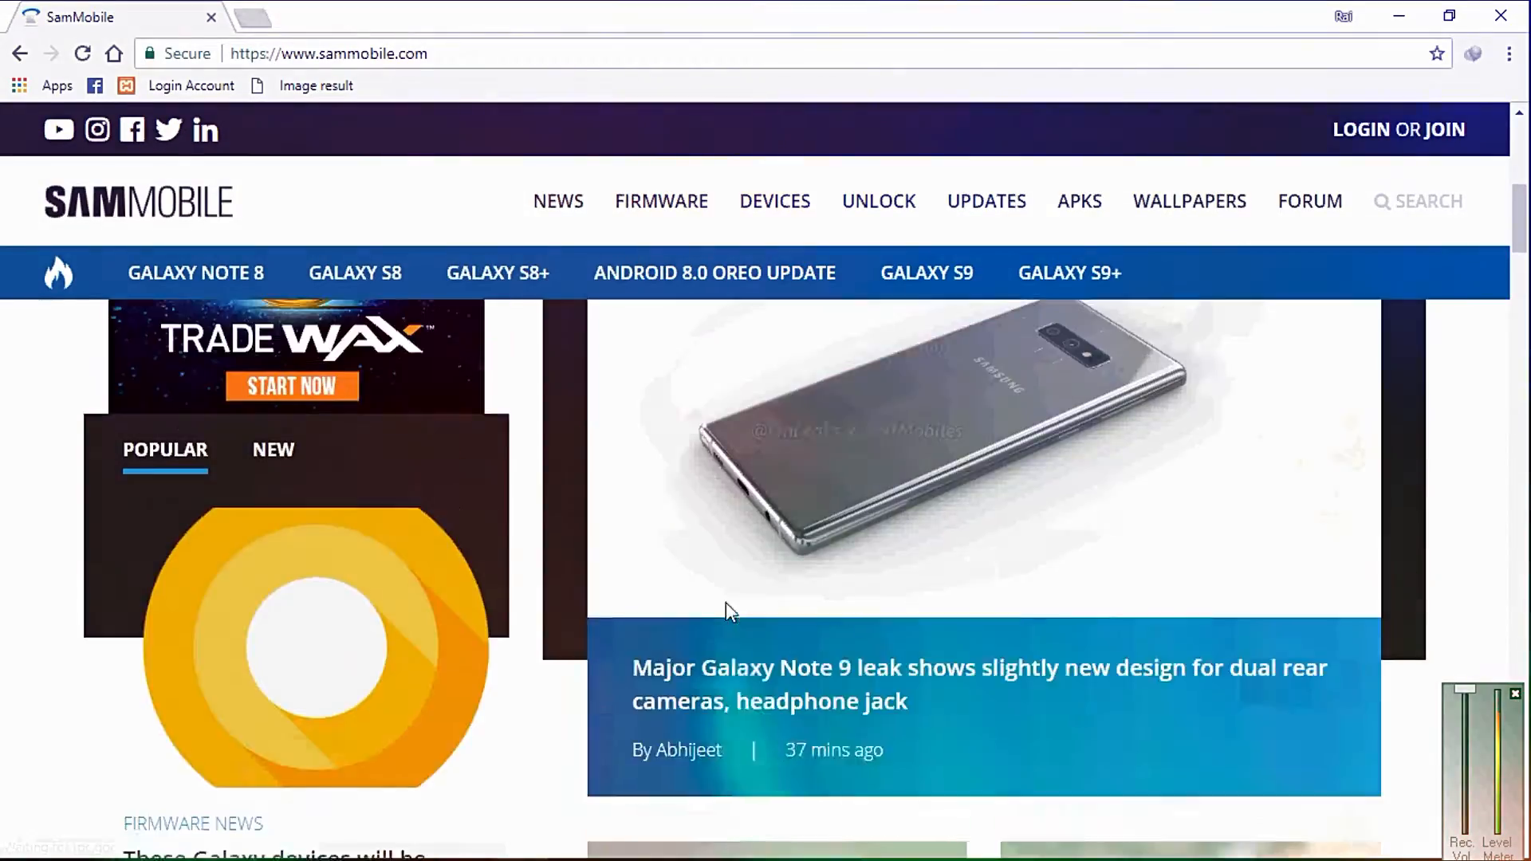
scroll(727, 612, up, 3)
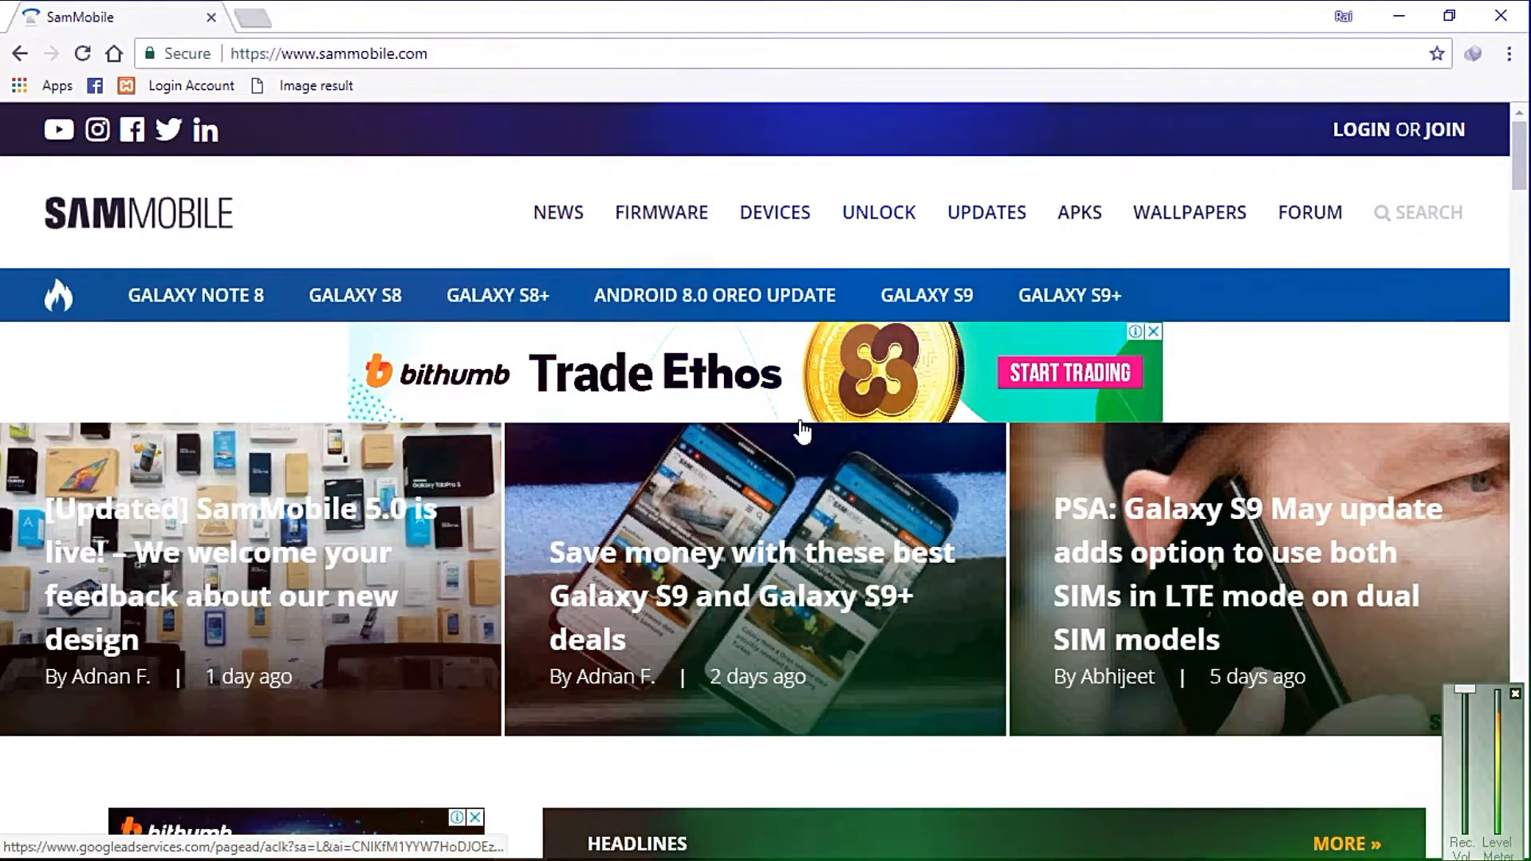
click(668, 212)
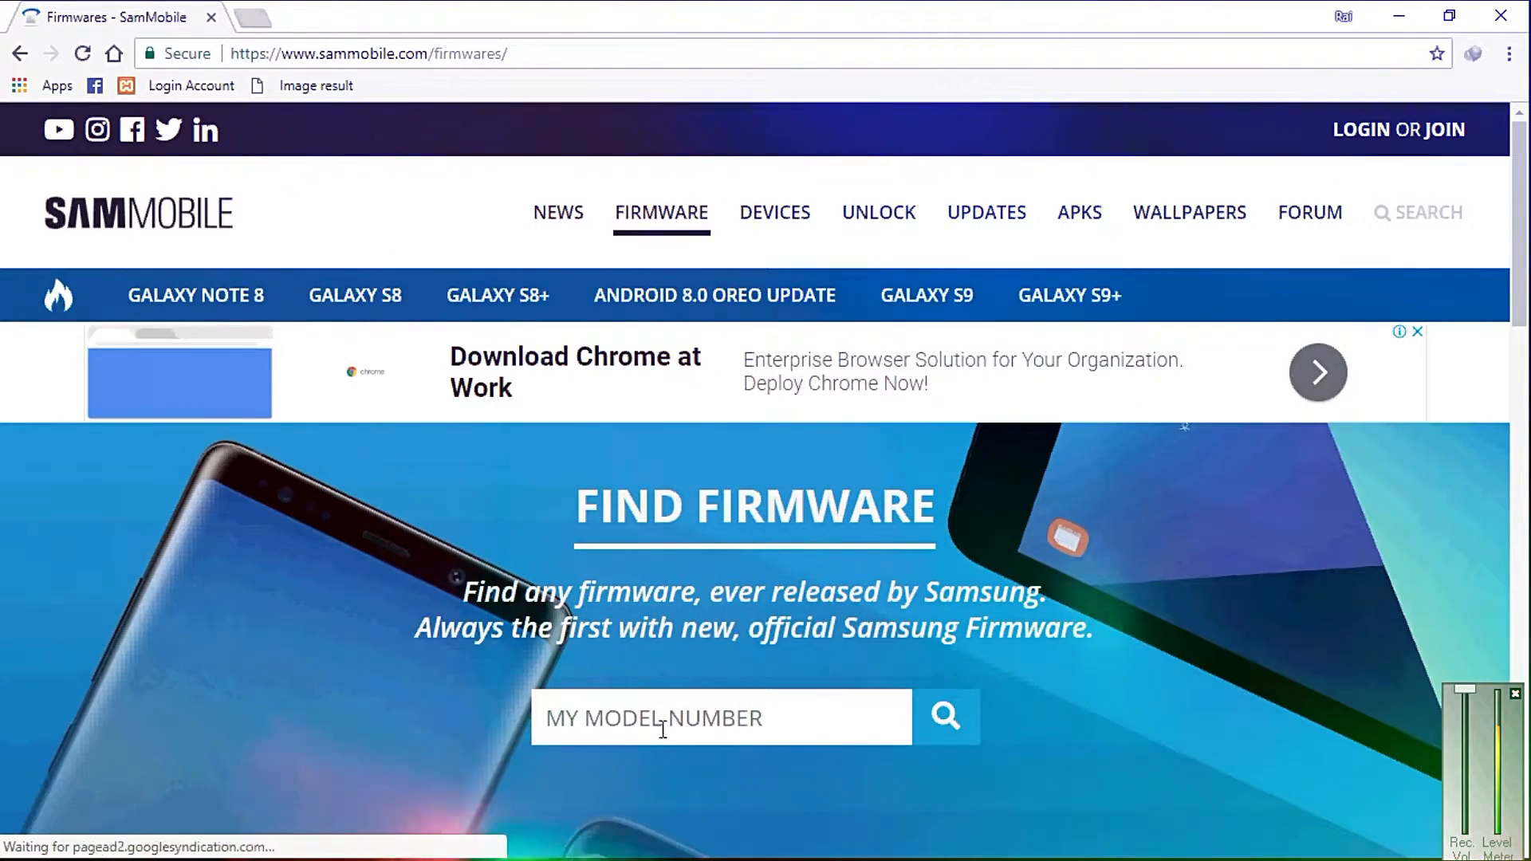
Enter the model number GT-I9300 in the firmware search and choose the suggested GALAXY S III (GT-I9300).
scroll(663, 728, down, 5)
scroll(661, 727, up, 5)
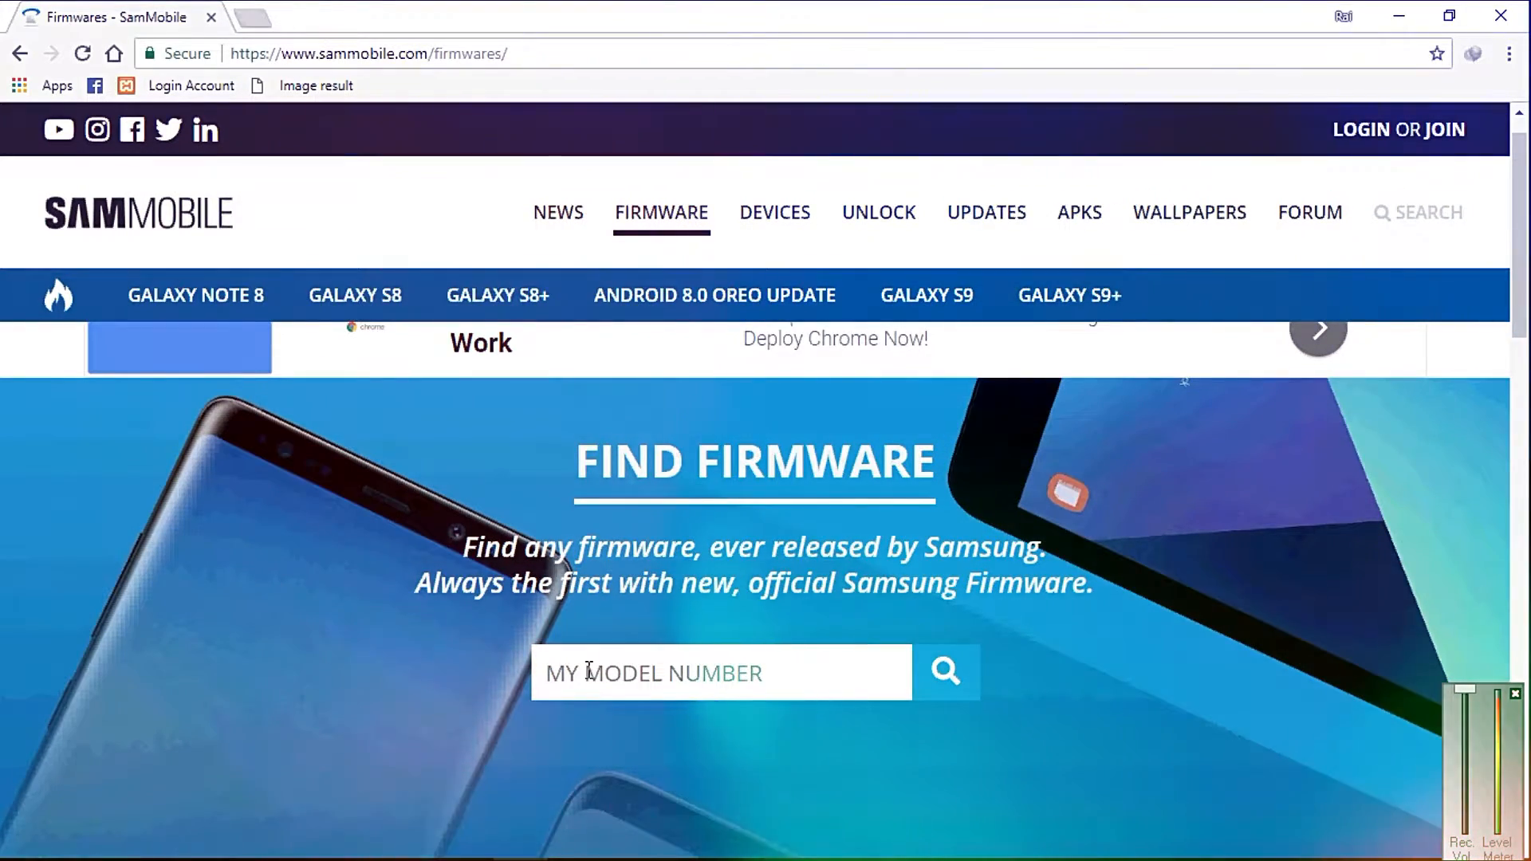
click(589, 672)
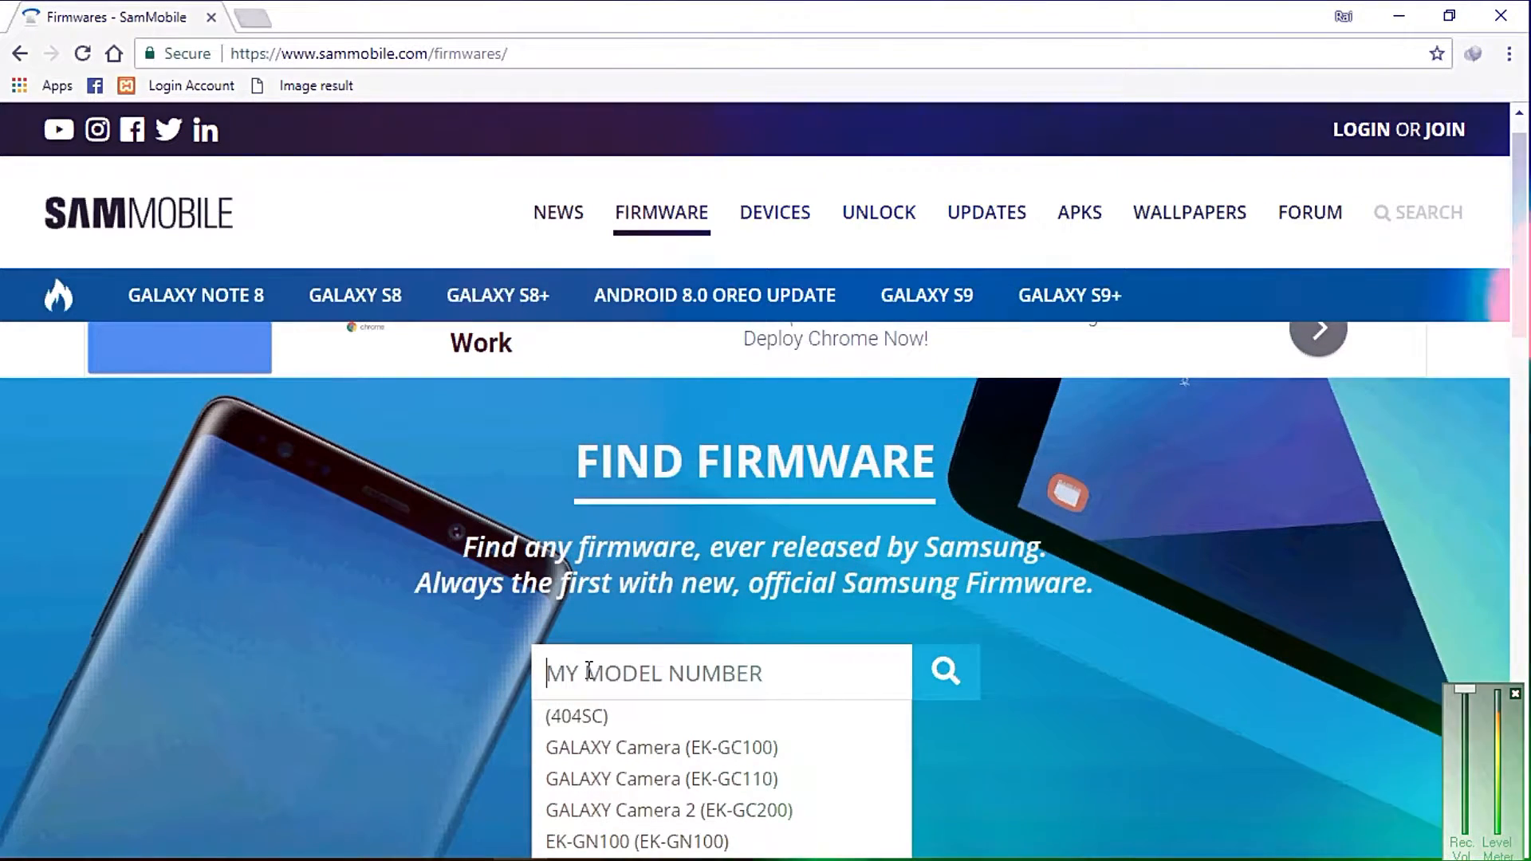
text(GT)
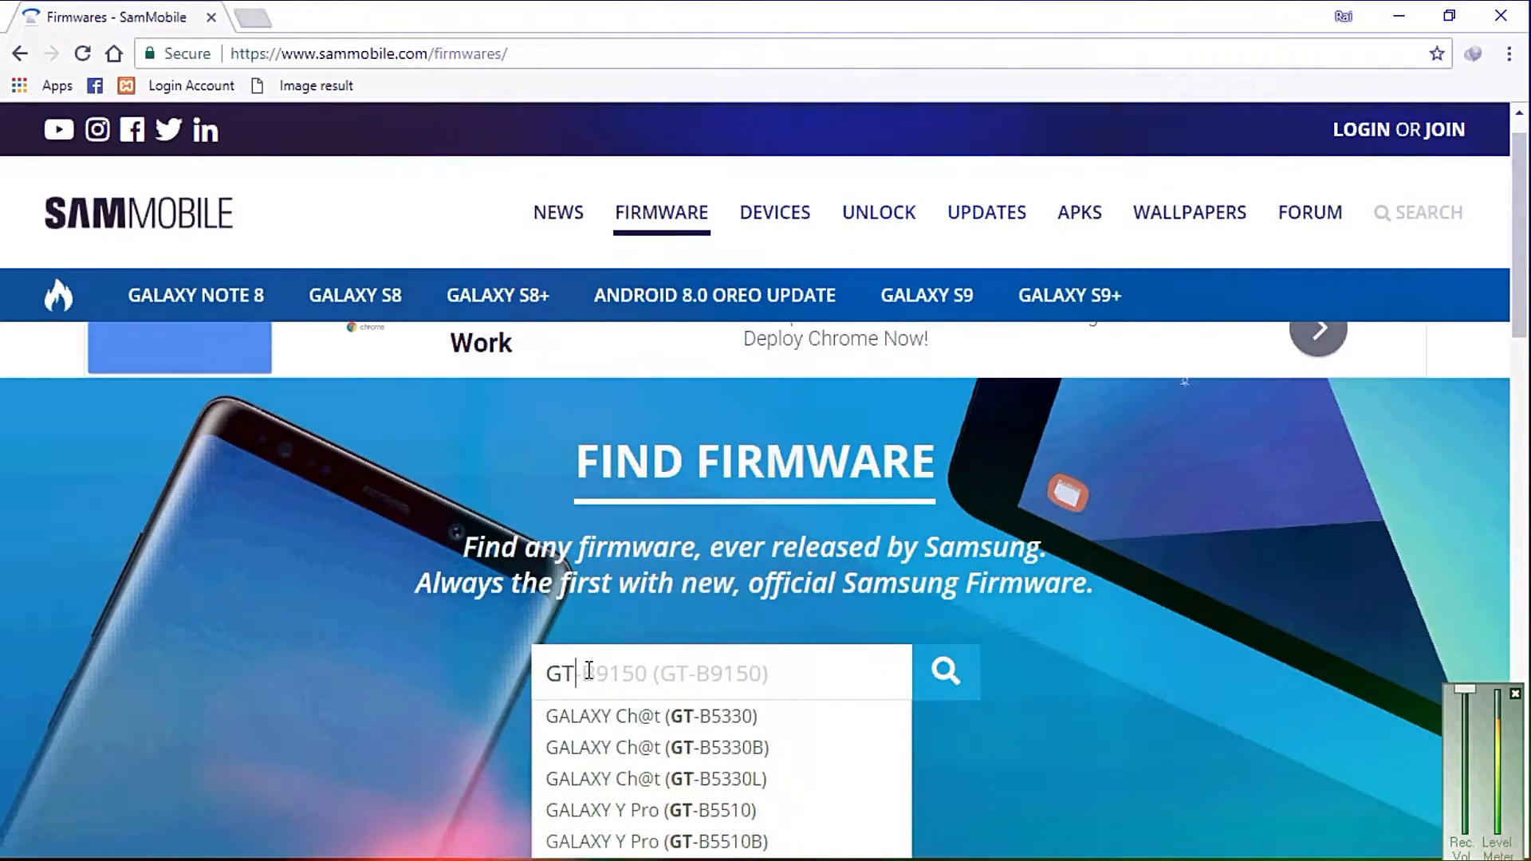
text(-_)
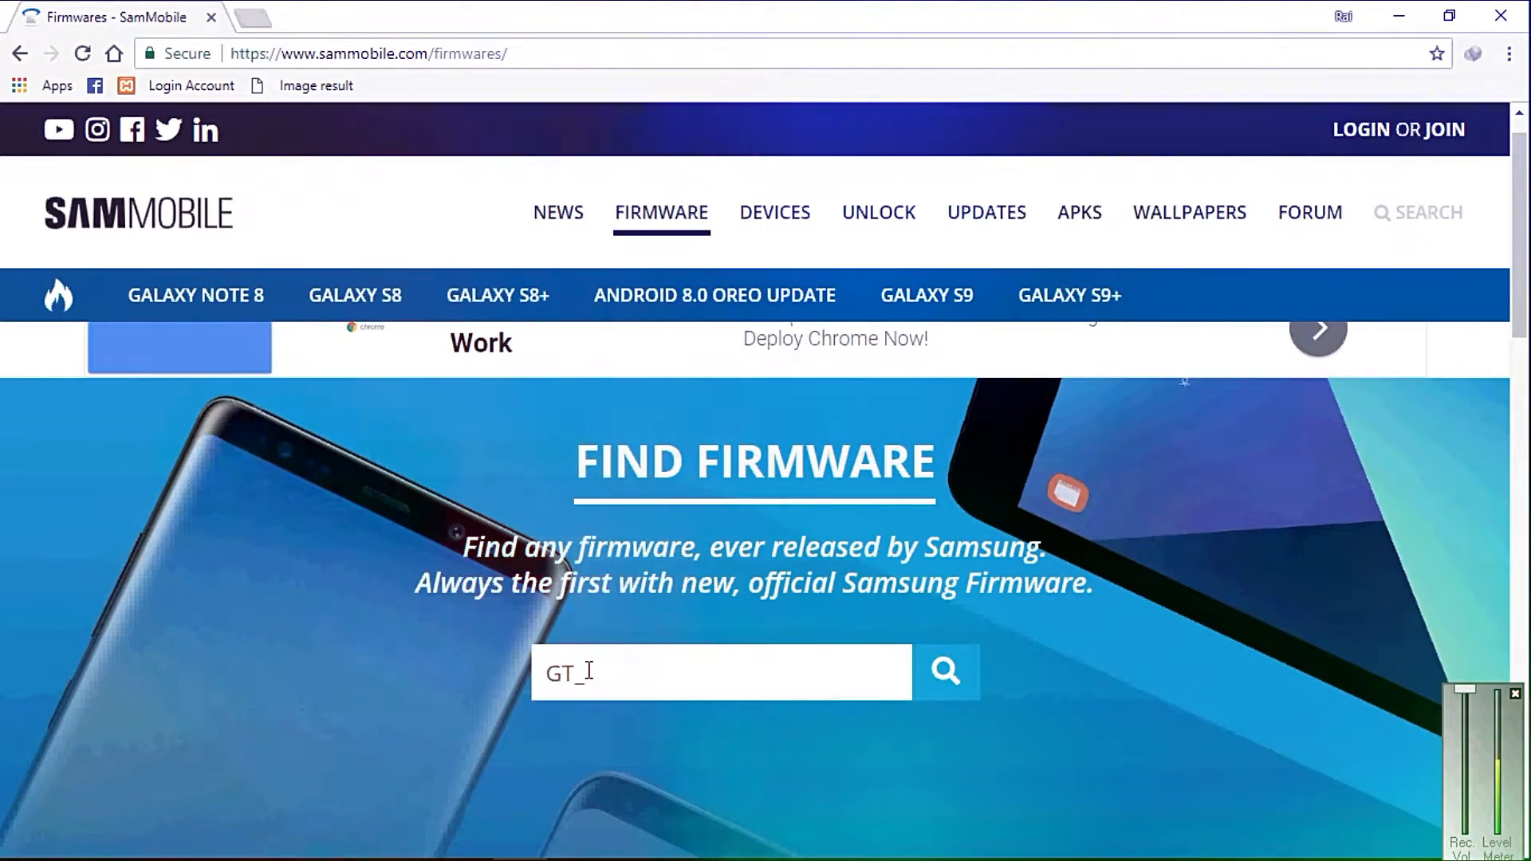
key(BackSpace)
text(-I9)
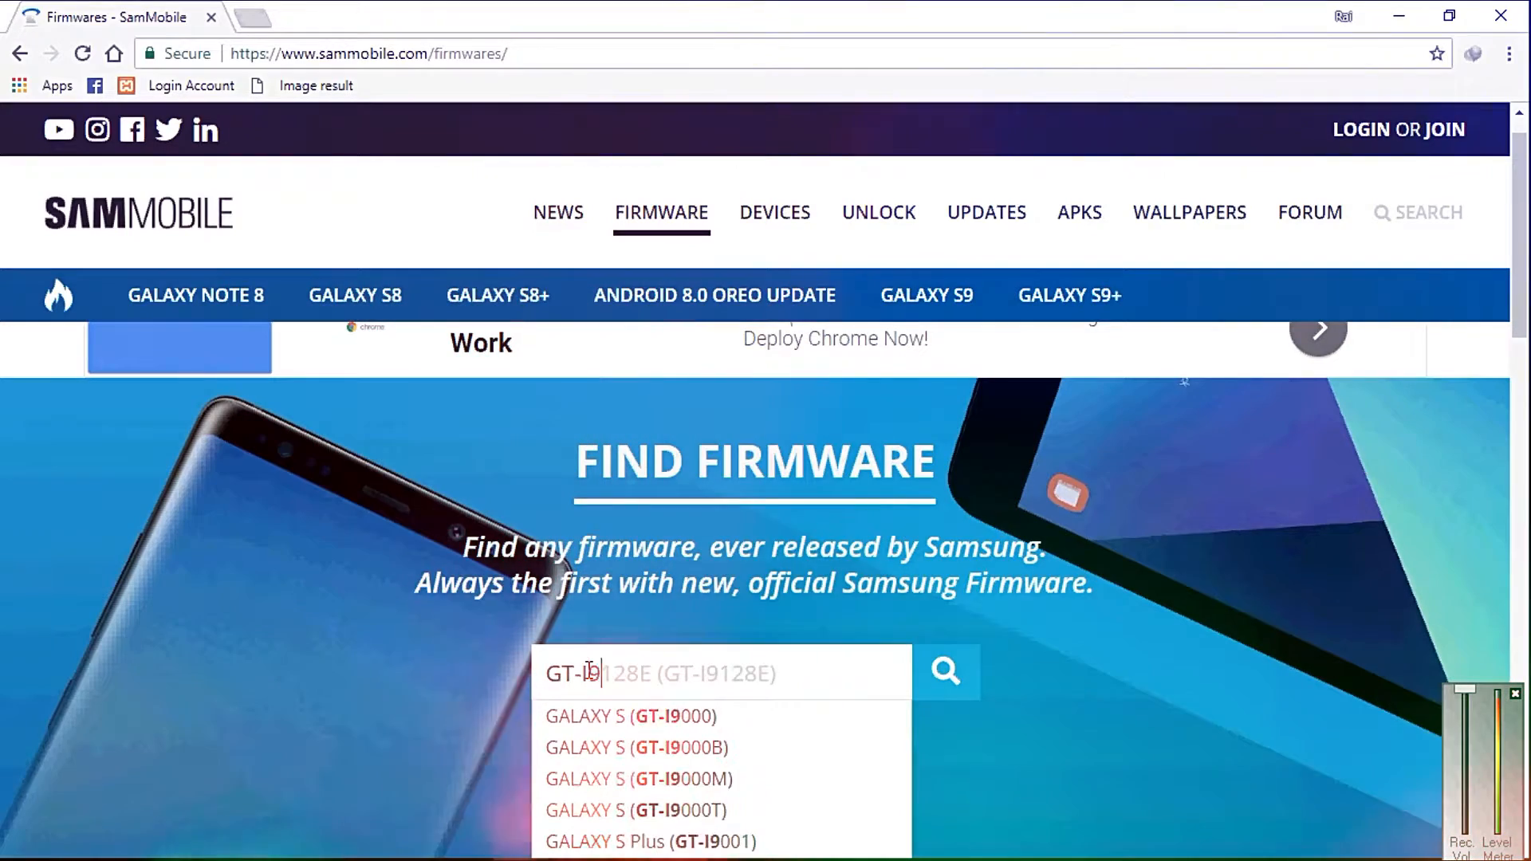
text(300)
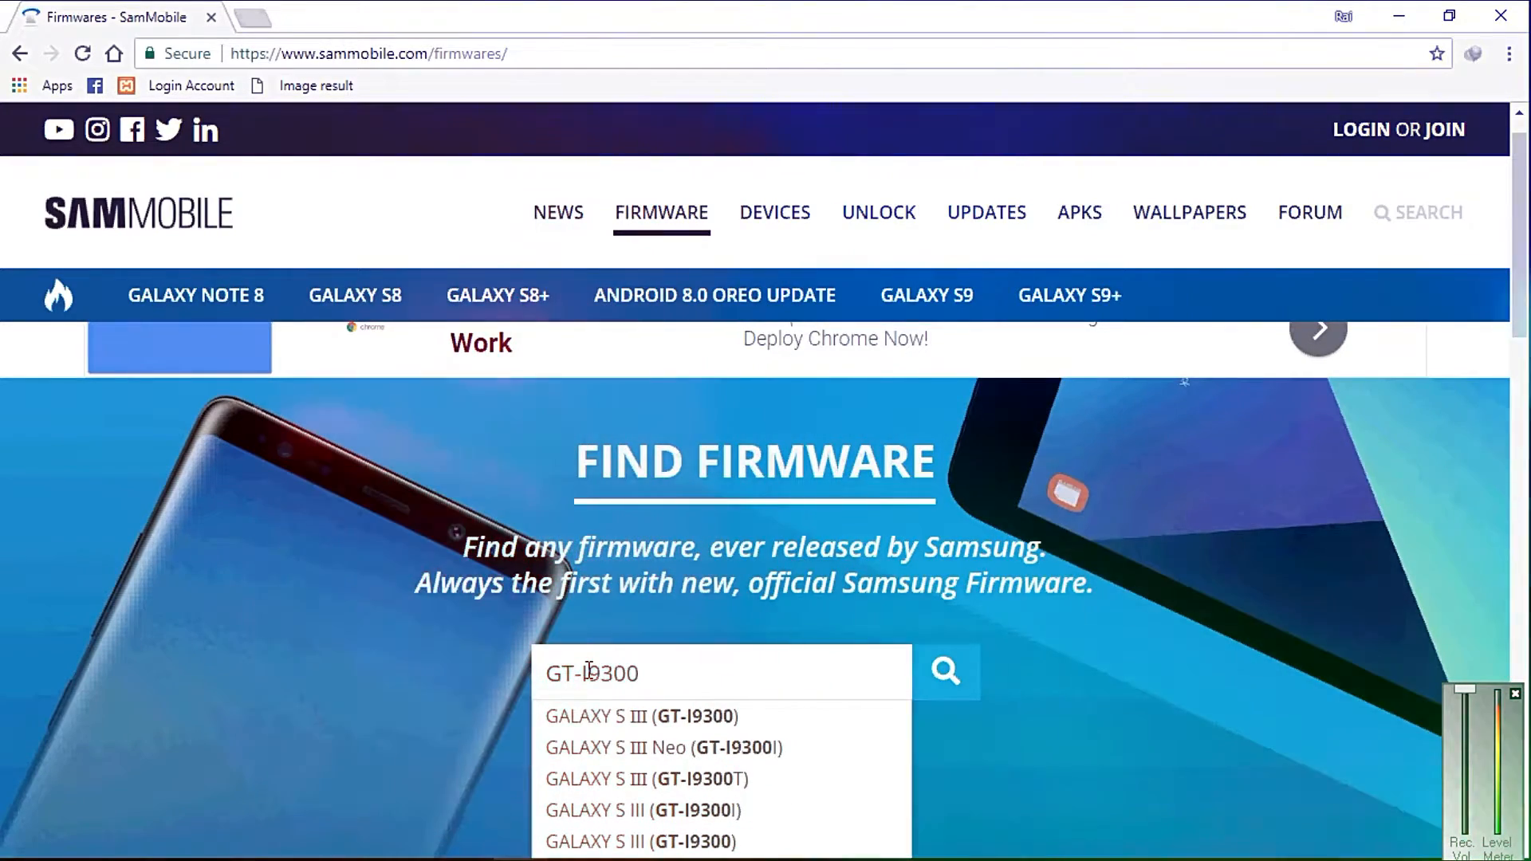
click(692, 724)
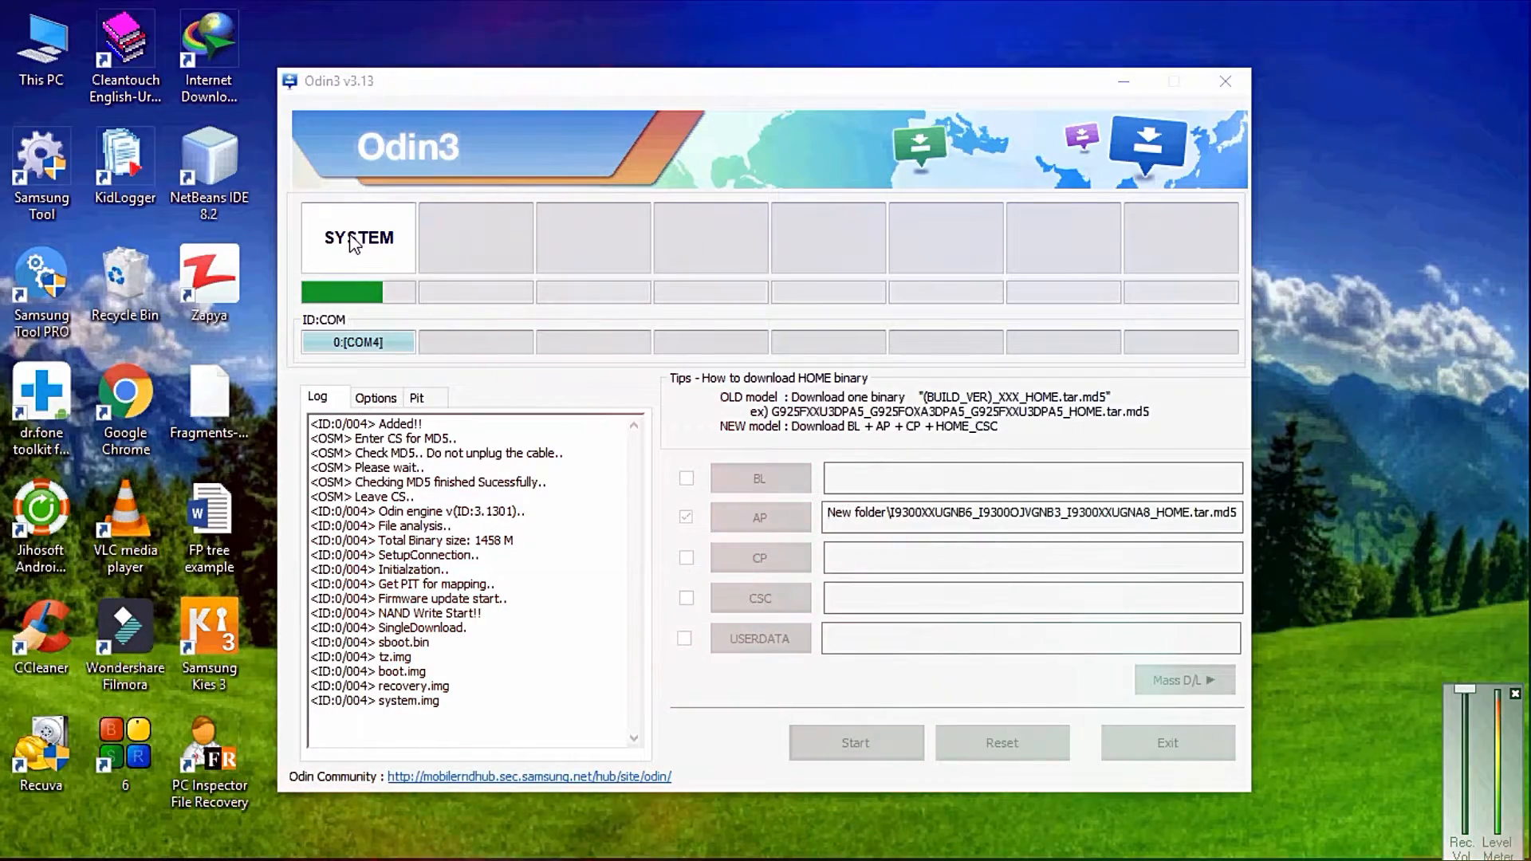
Return from Odin3 to Chrome and open SamMobile's firmware page for the GALAXY S III (GT-I9300).
mouse_move(512, 814)
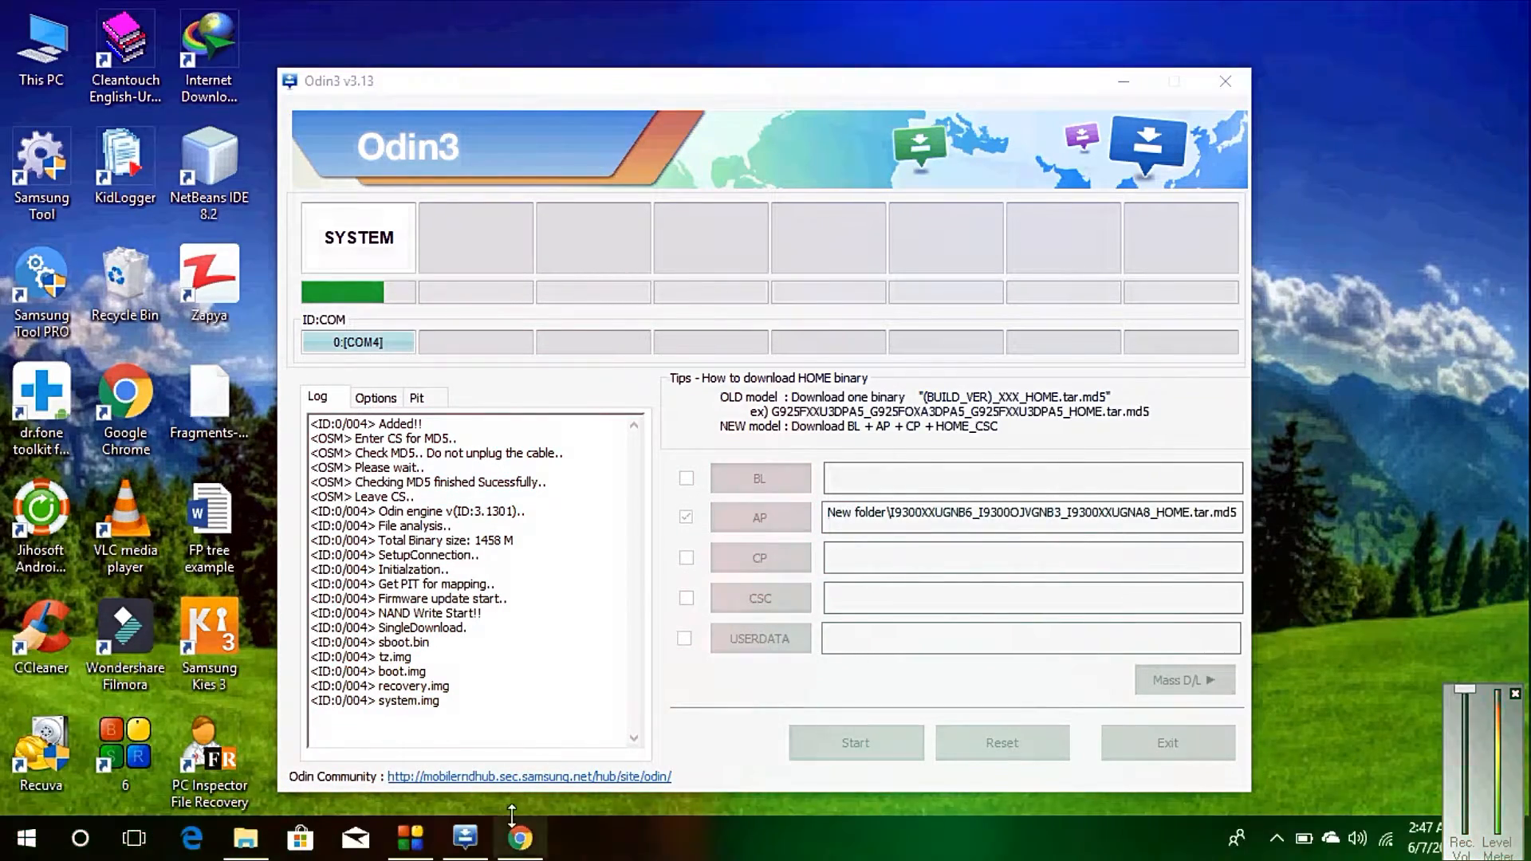
mouse_move(460, 855)
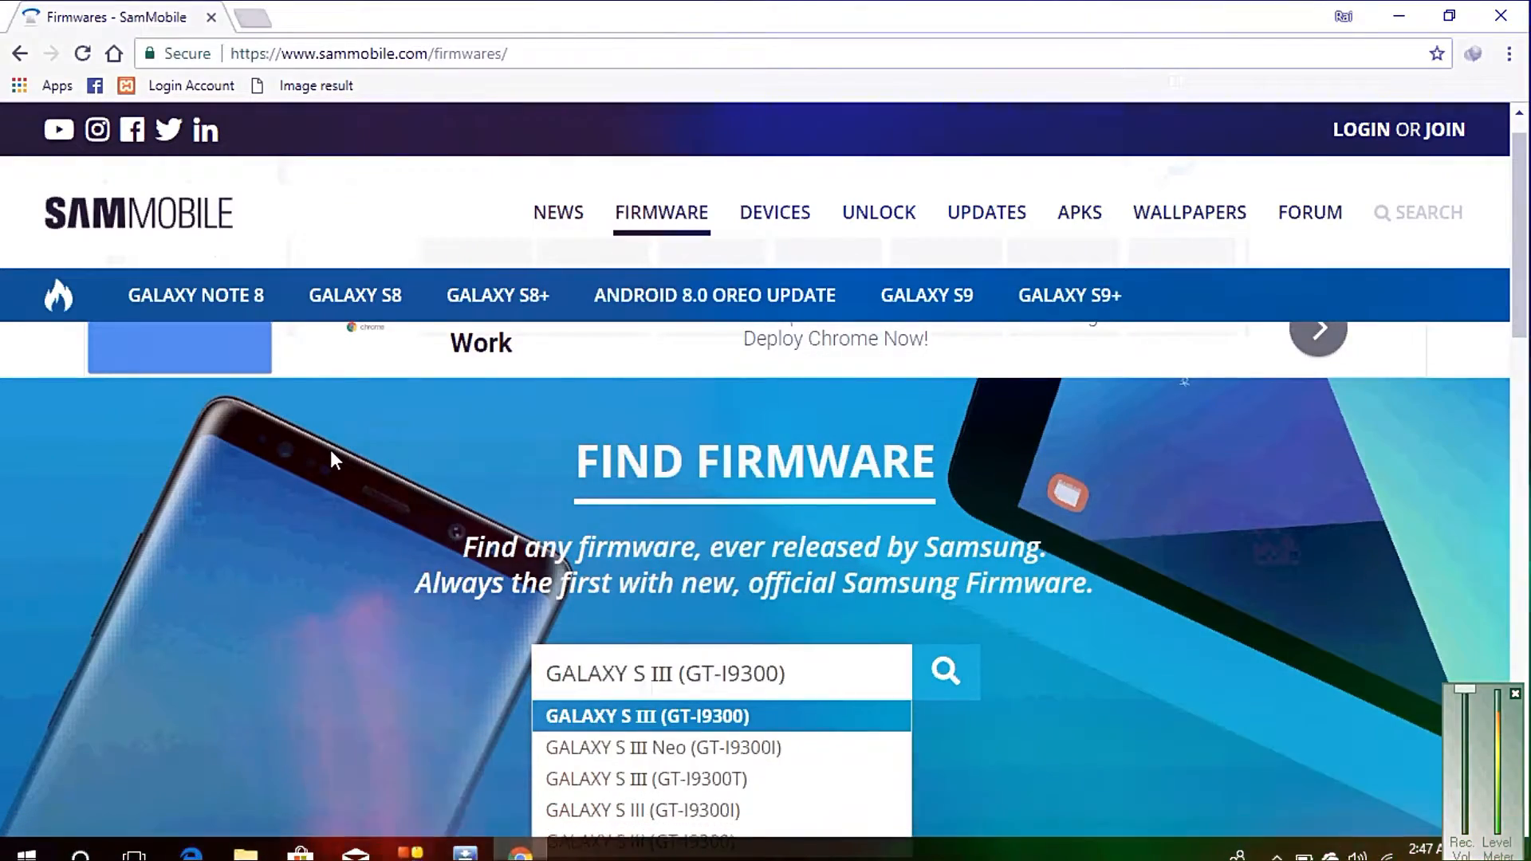
key(Down)
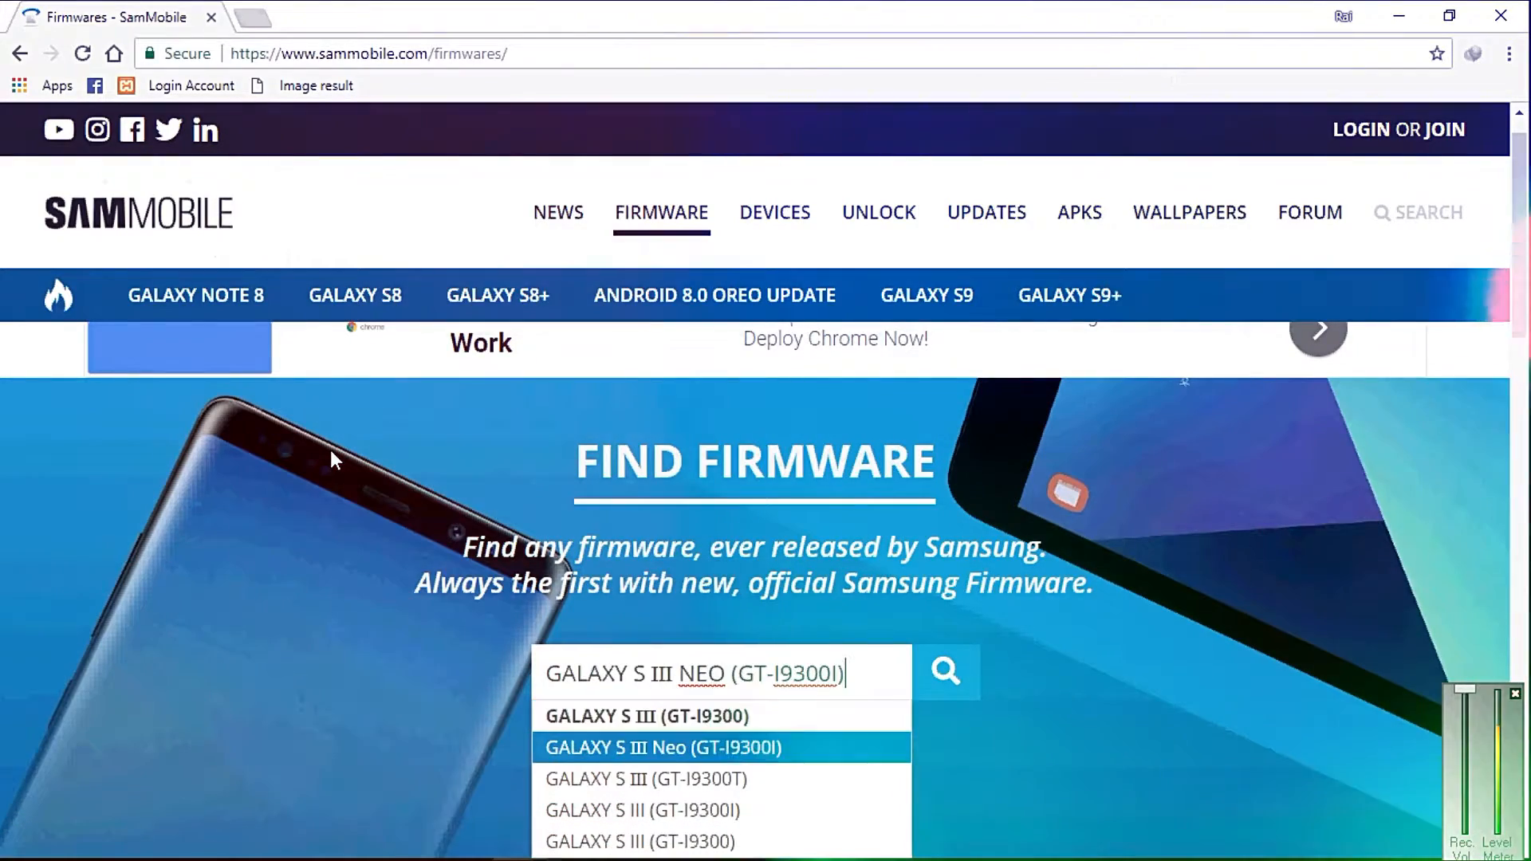
key(Up)
key(Return)
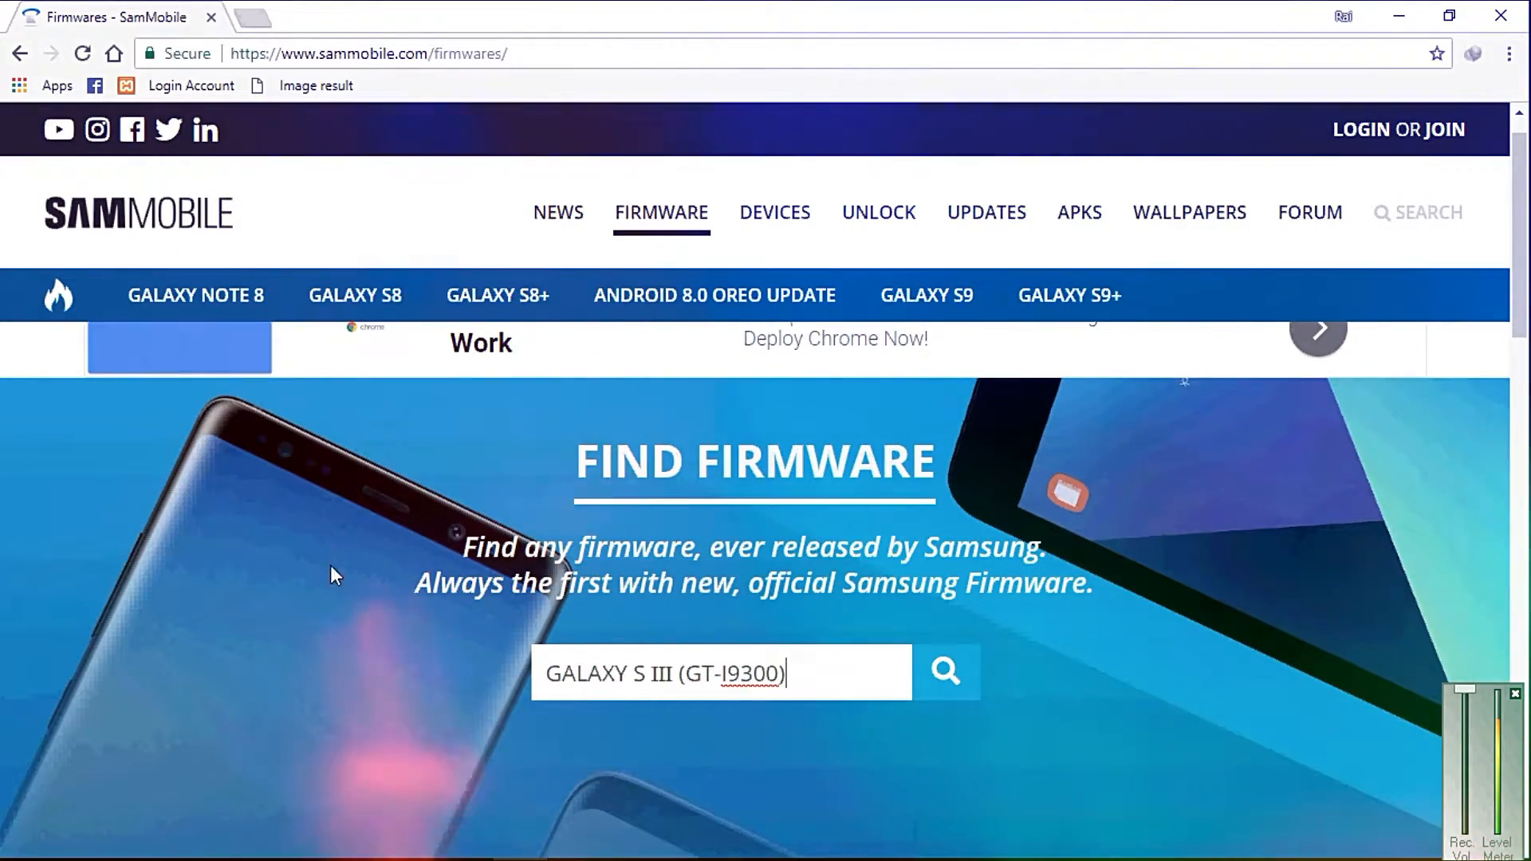
key(Down)
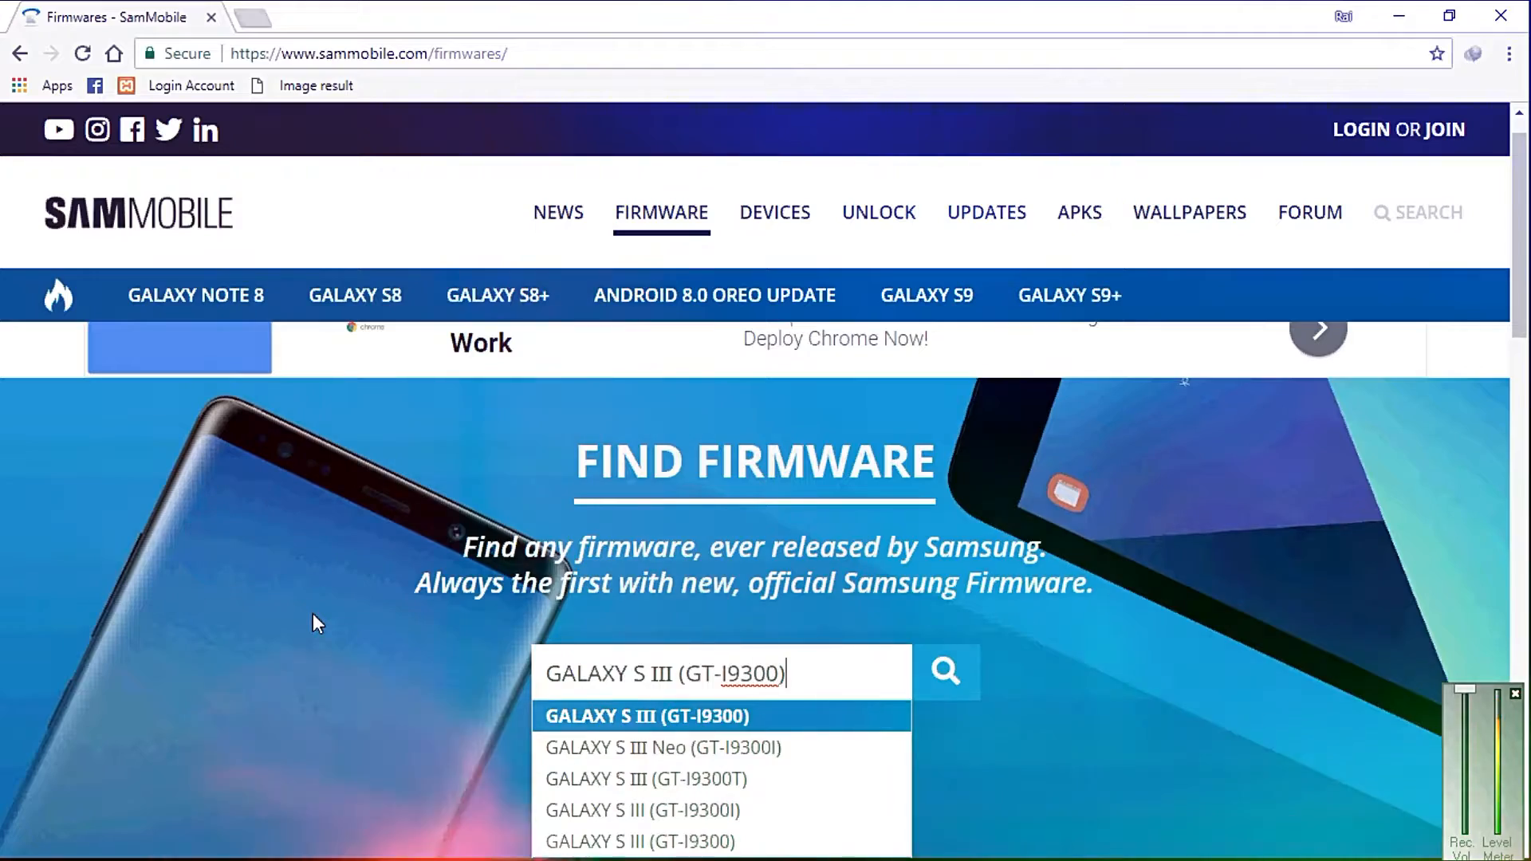
key(Return)
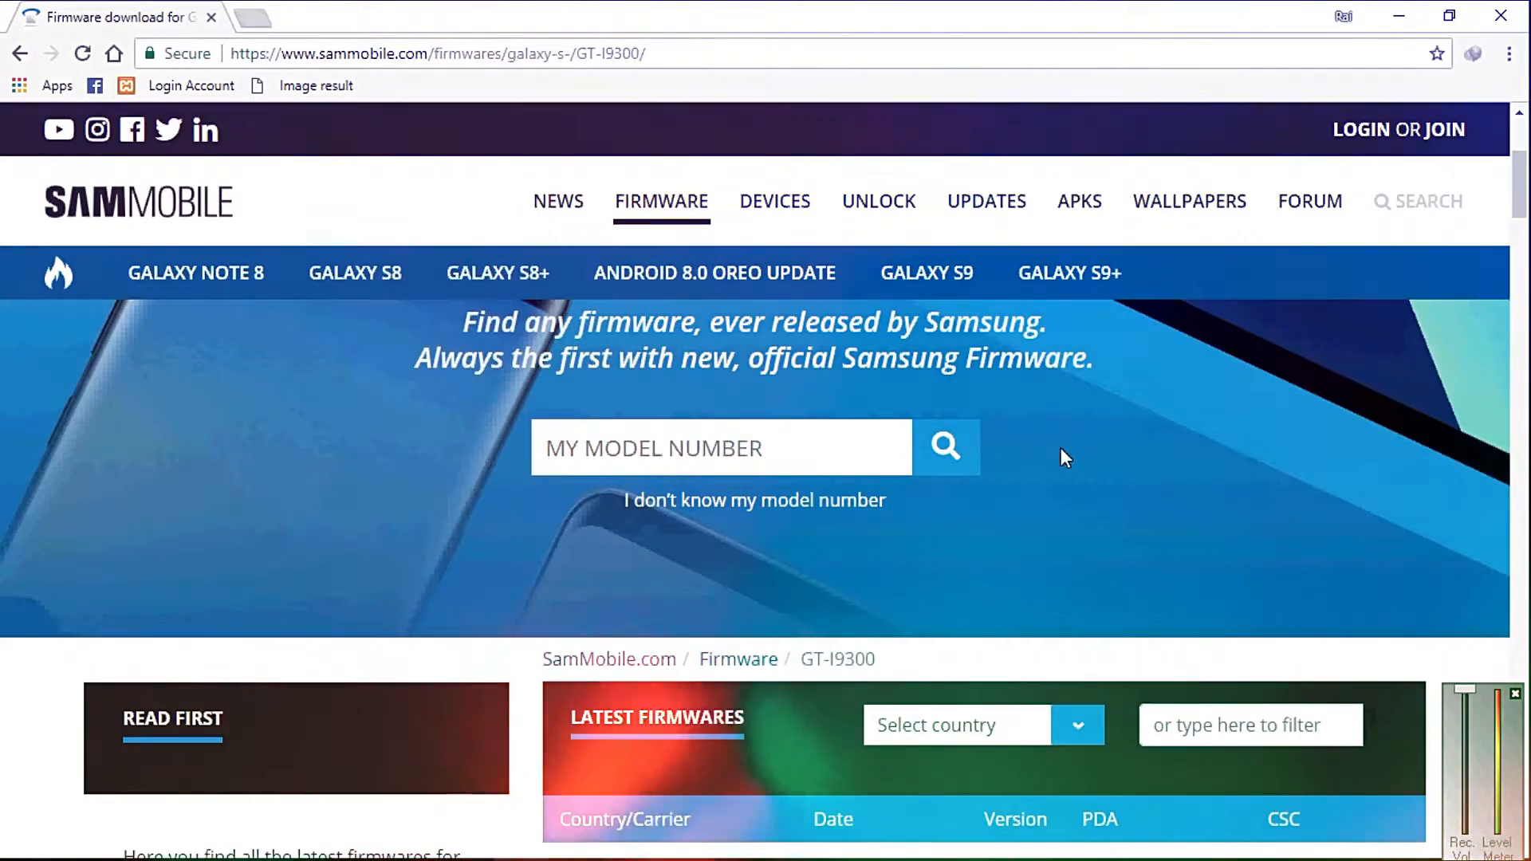
Set the country of the latest GT-I9300 firmwares to Pakistan (PAK) and look over the listed releases.
scroll(1060, 487, down, 5)
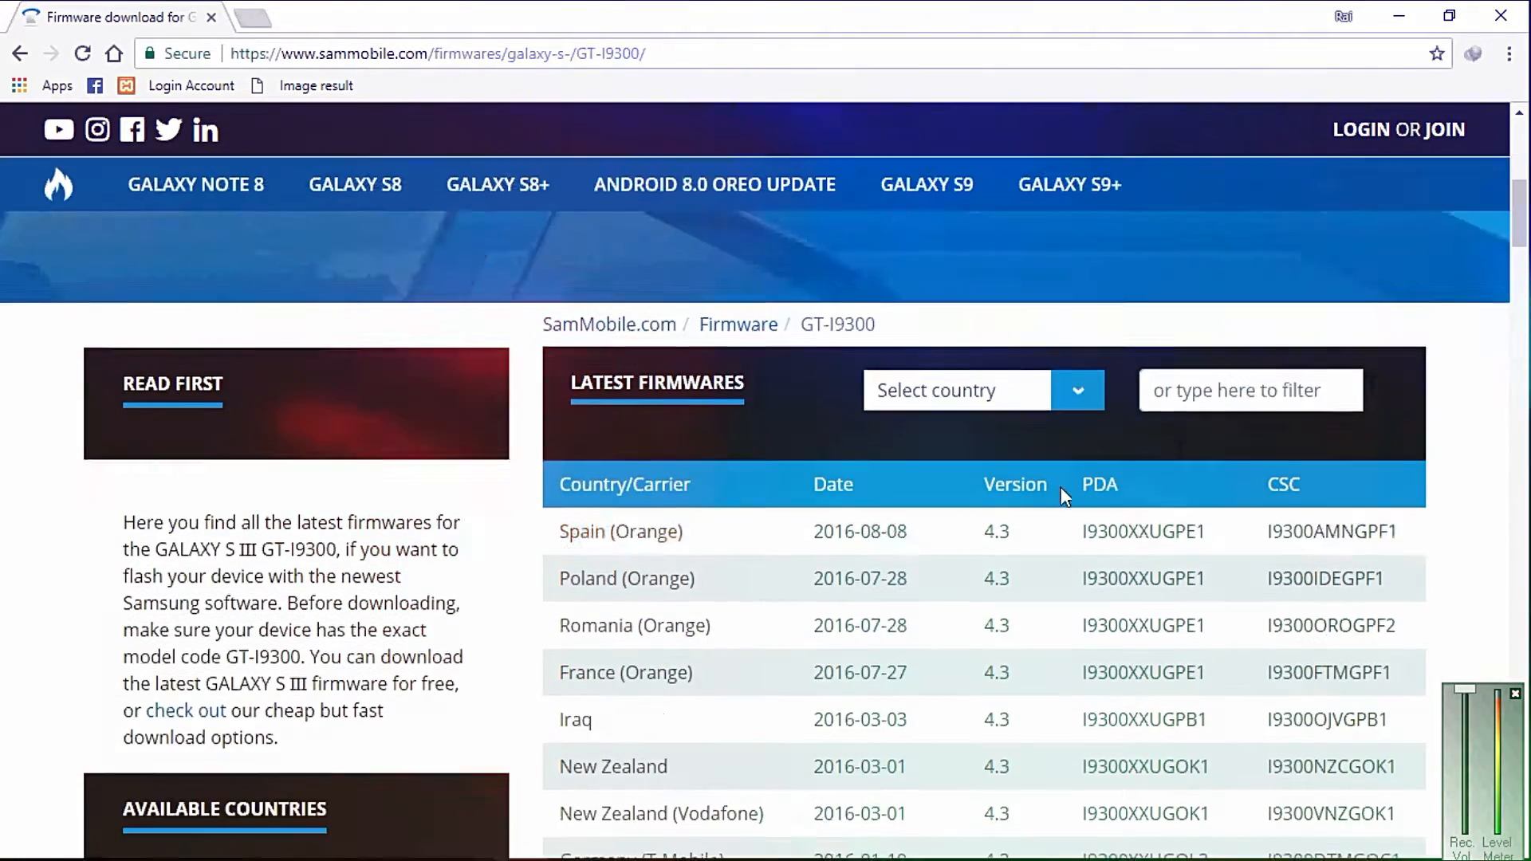
click(1088, 368)
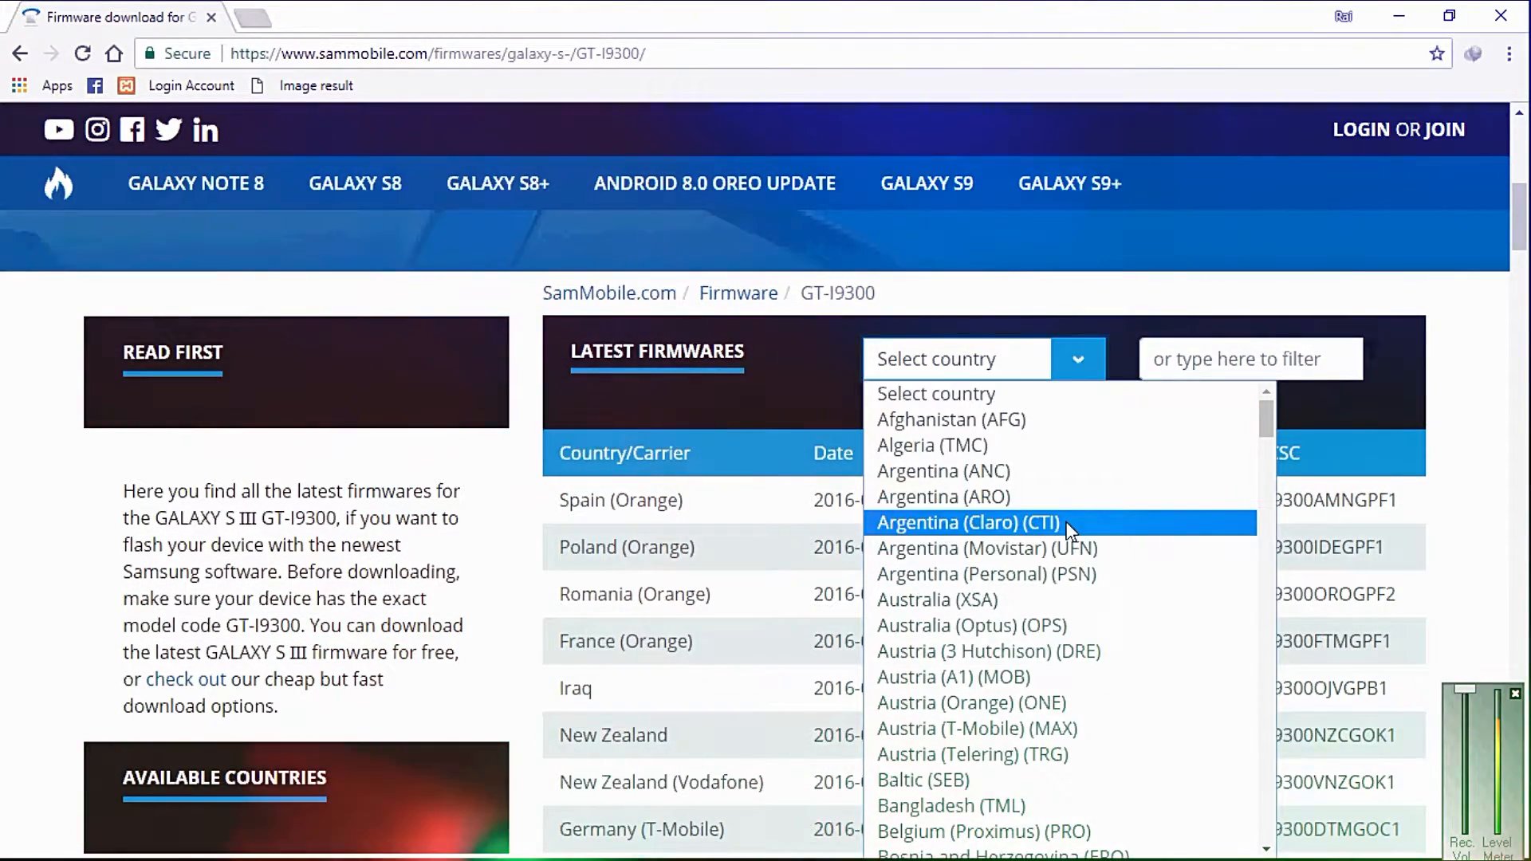
key(p)
key(Return)
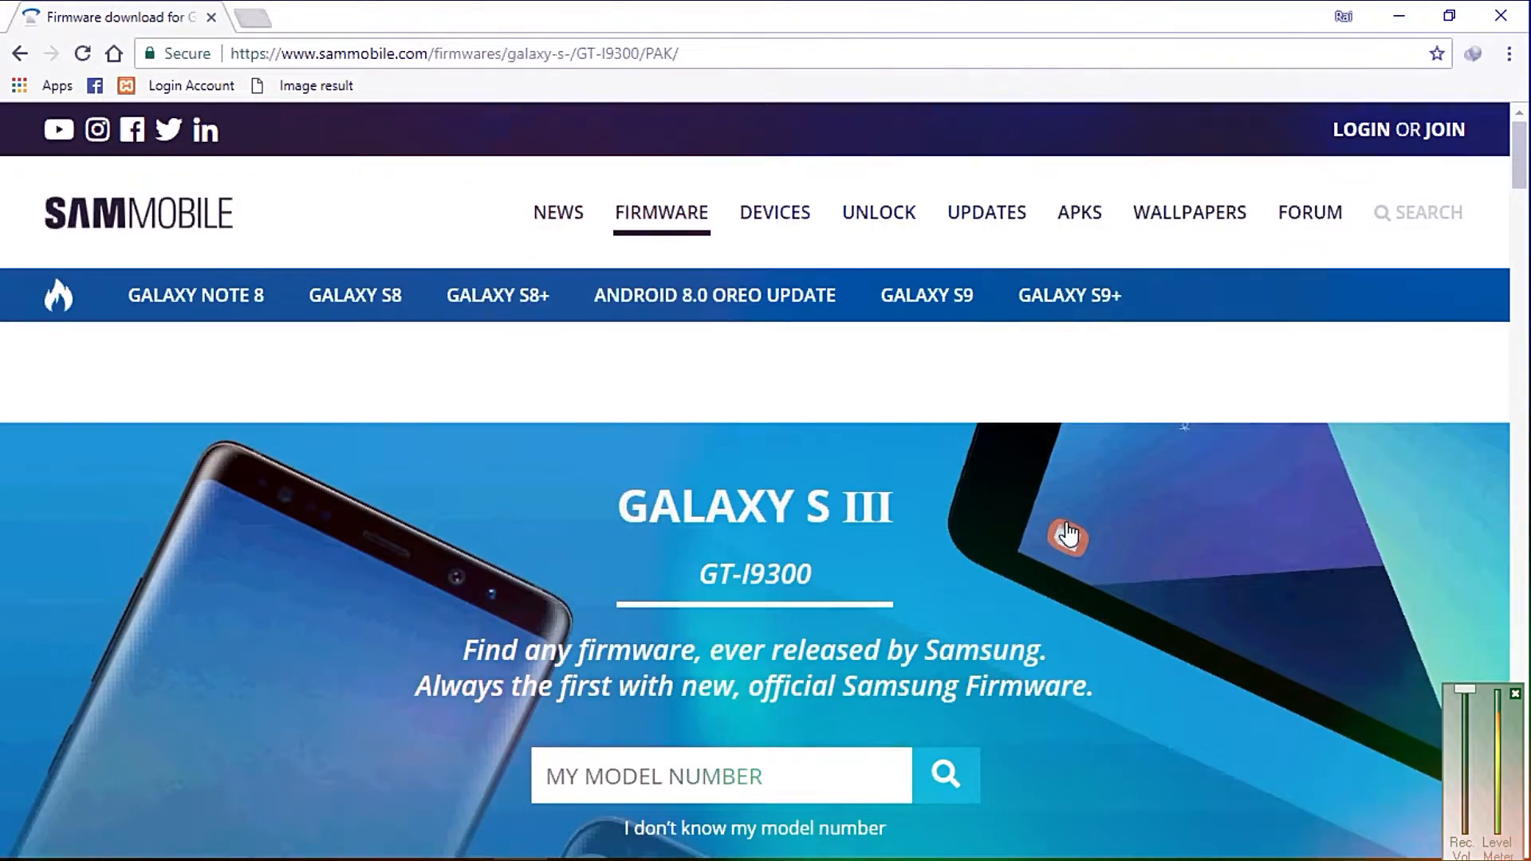
scroll(1068, 534, down, 4)
scroll(1068, 535, down, 4)
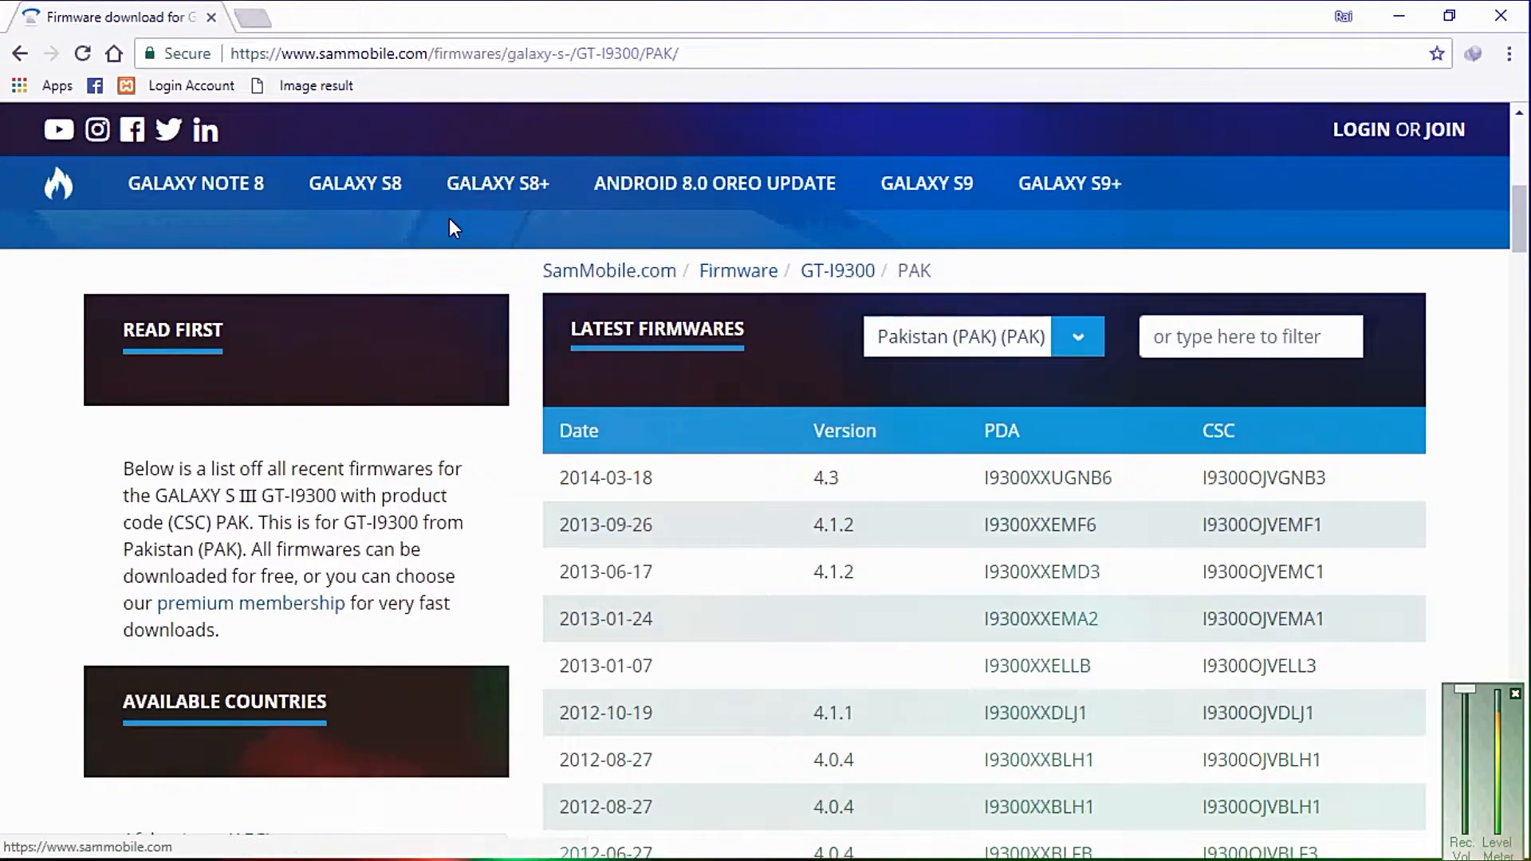
Close the SamMobile page, and close Odin3 once flashing has finished.
click(211, 18)
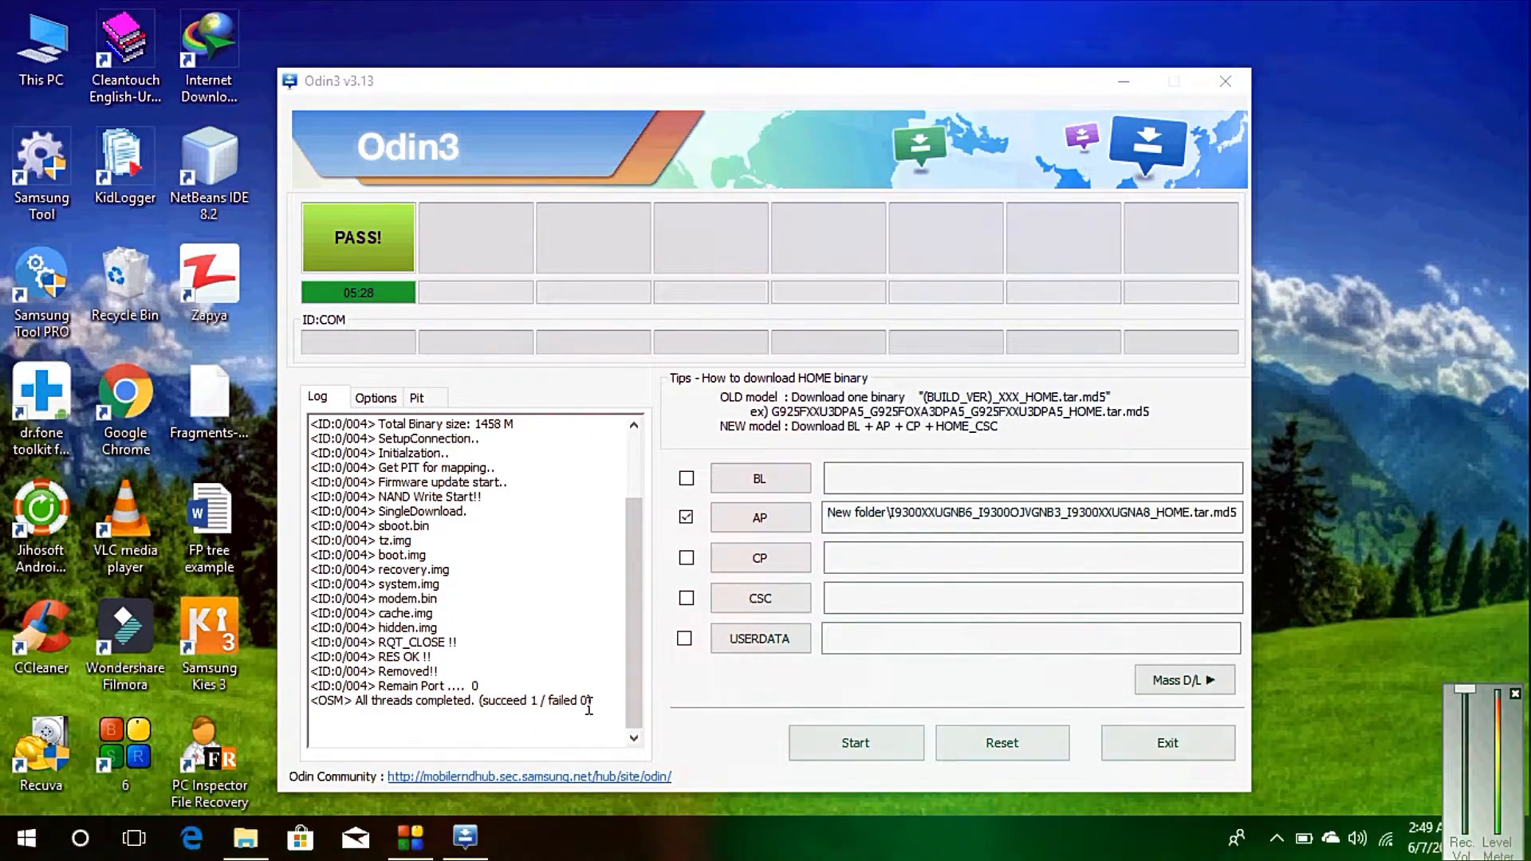
click(1225, 81)
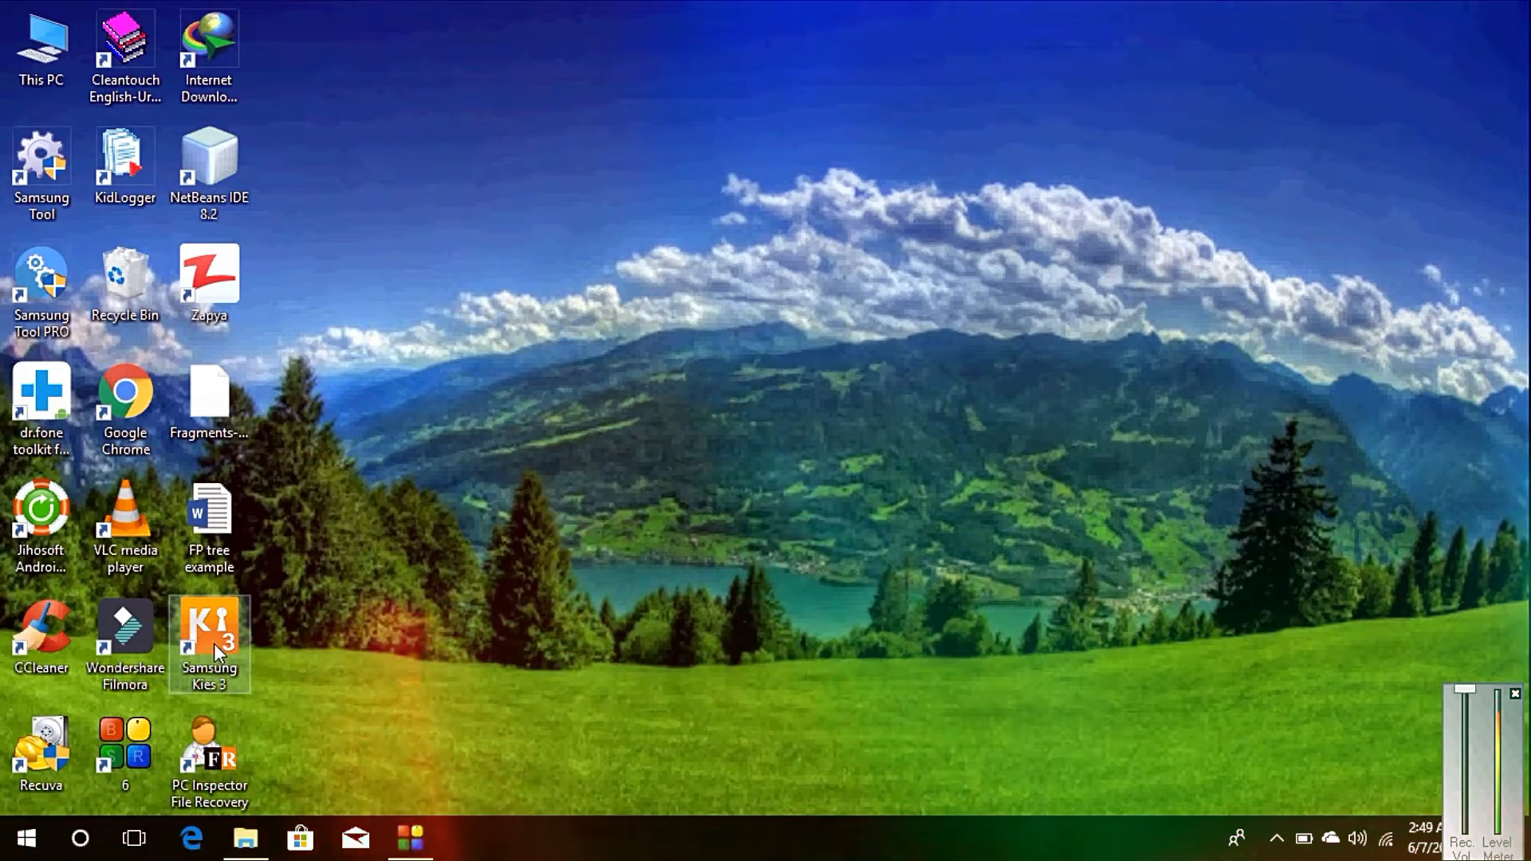
Run Samsung Kies 3 as administrator and decline its update to the latest version.
right_click(215, 639)
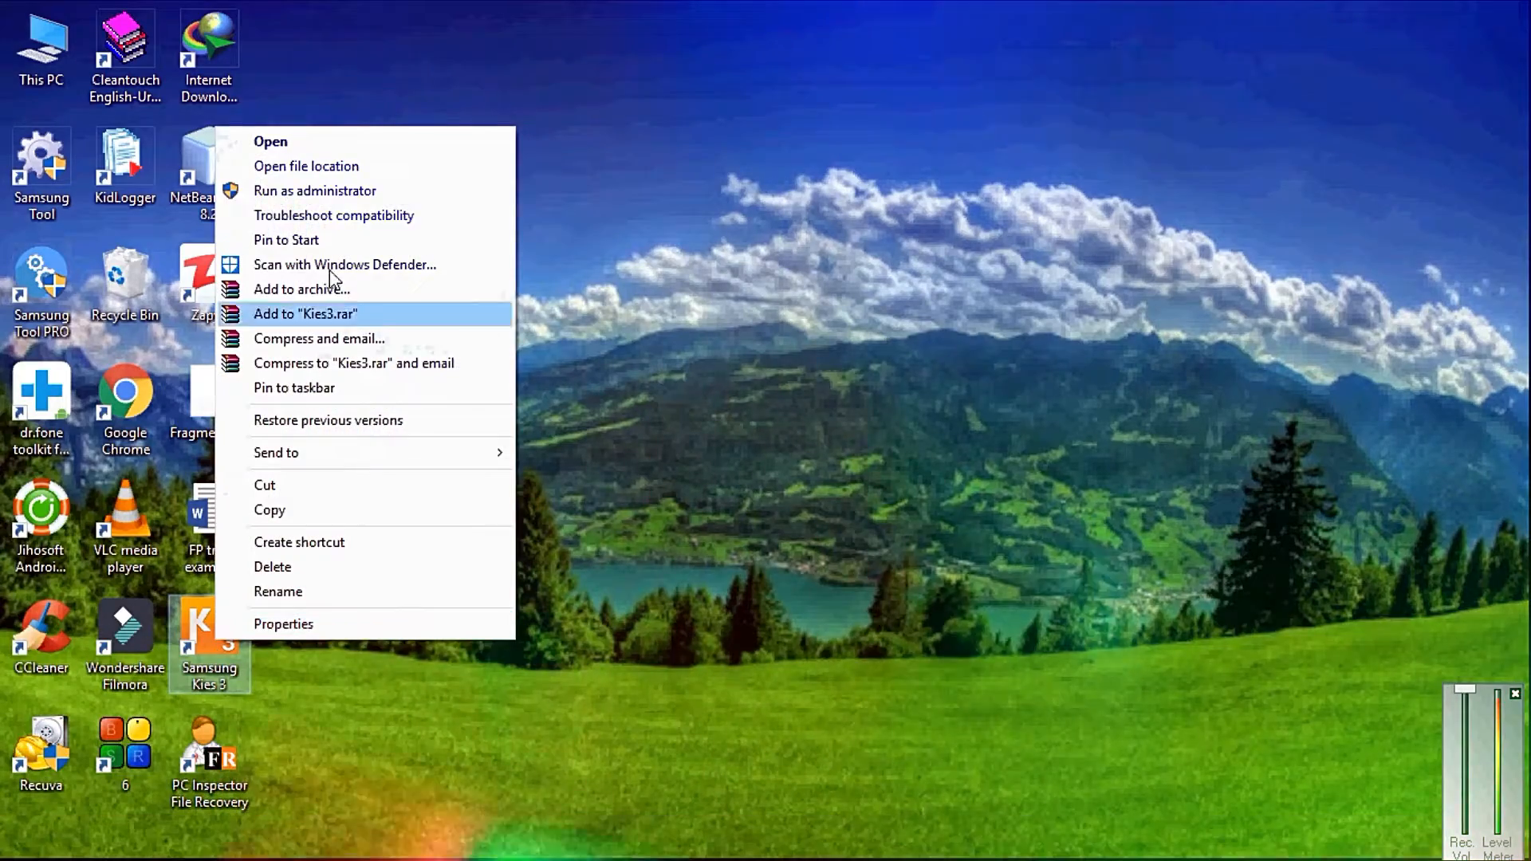
click(355, 183)
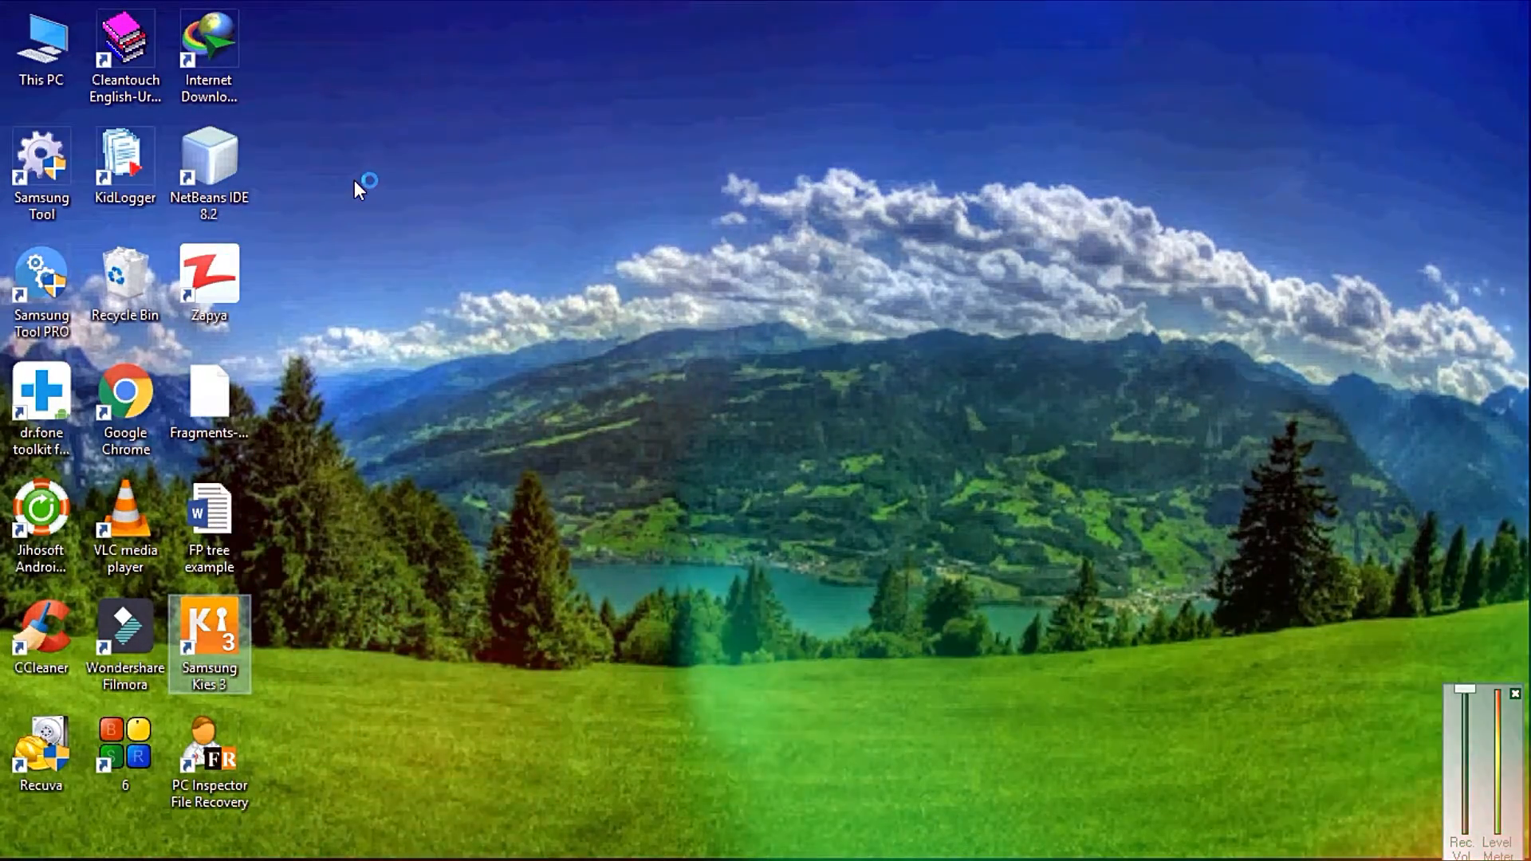
click(628, 583)
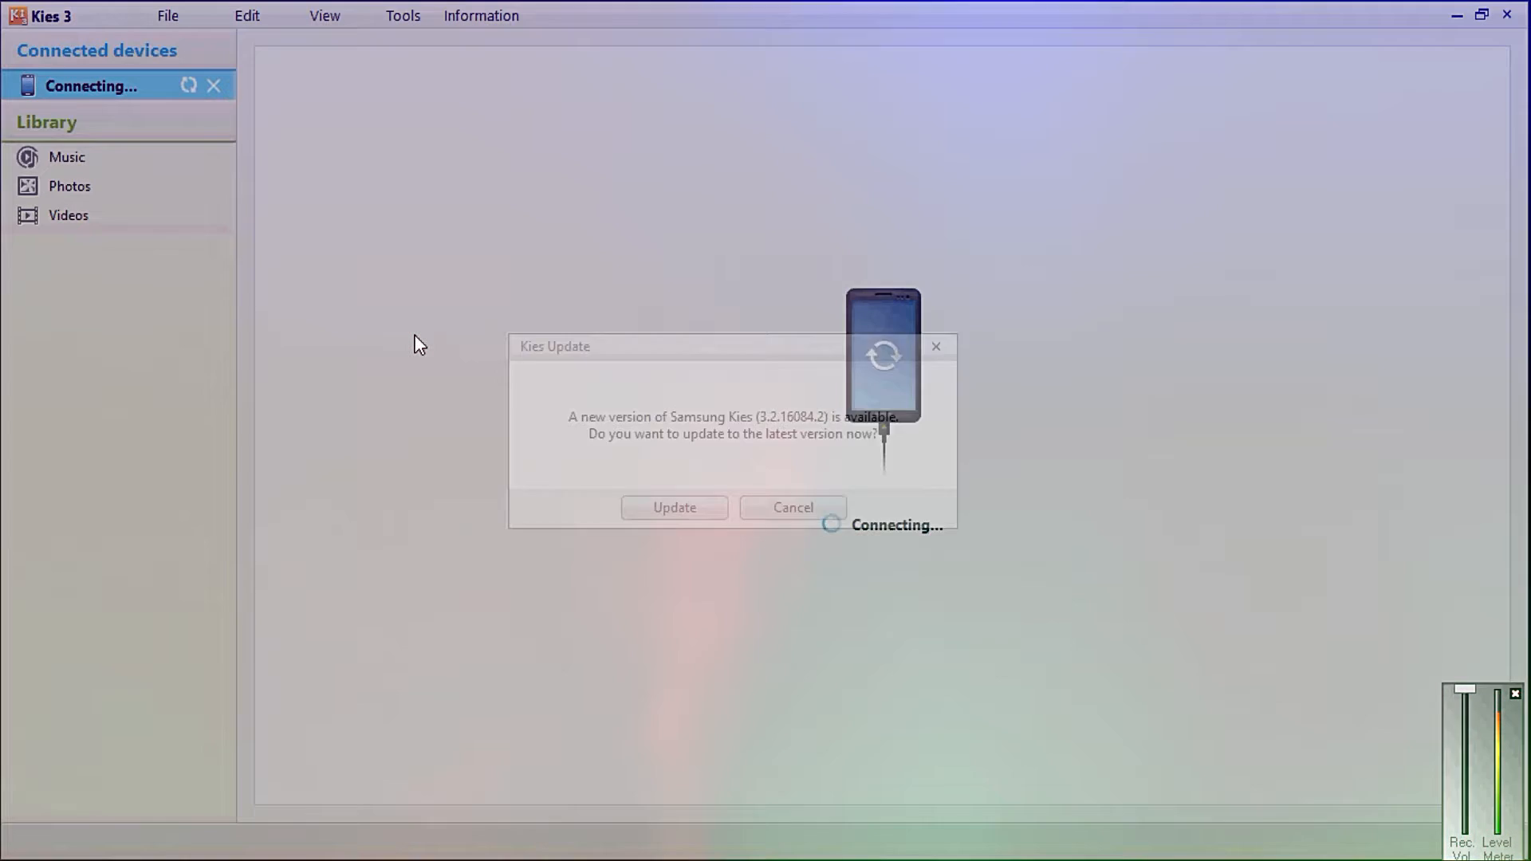
click(829, 510)
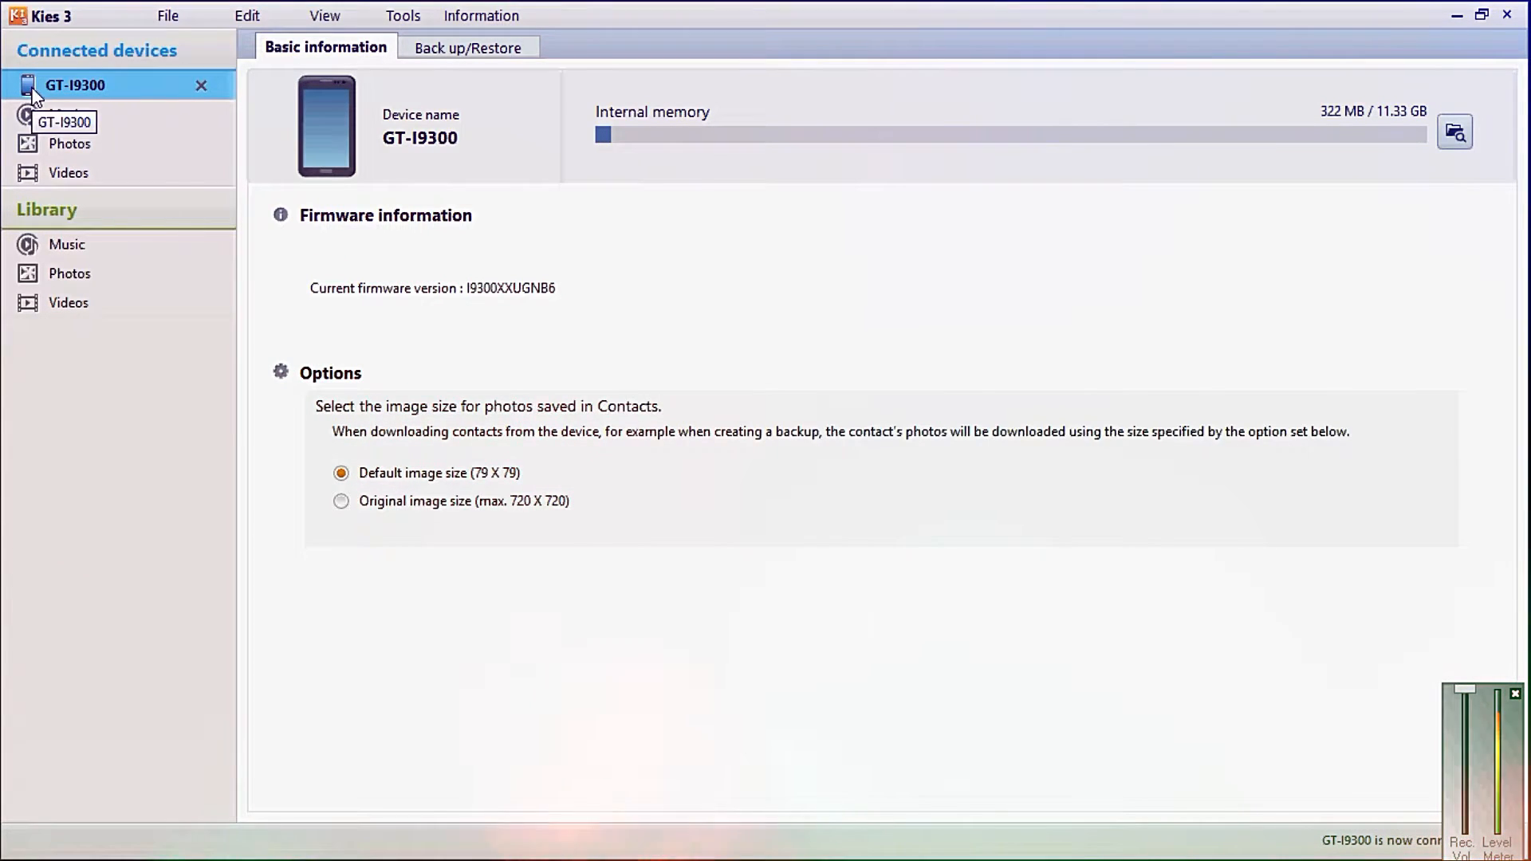
Examine the firmware upgrade cautions for the connected GT-I9300 without starting the upgrade, and close Kies 3.
right_click(34, 96)
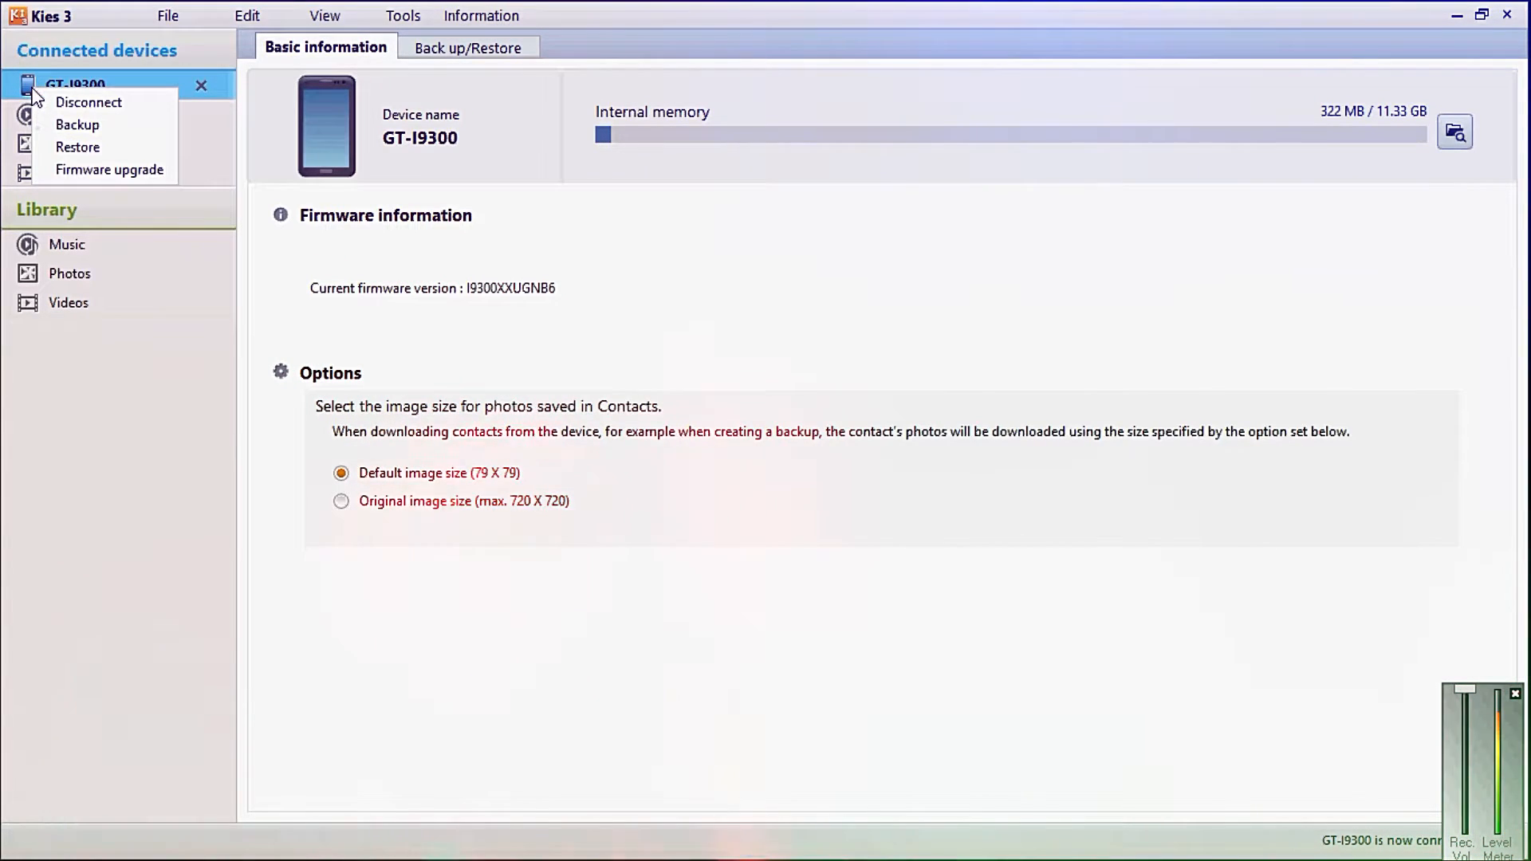
click(92, 171)
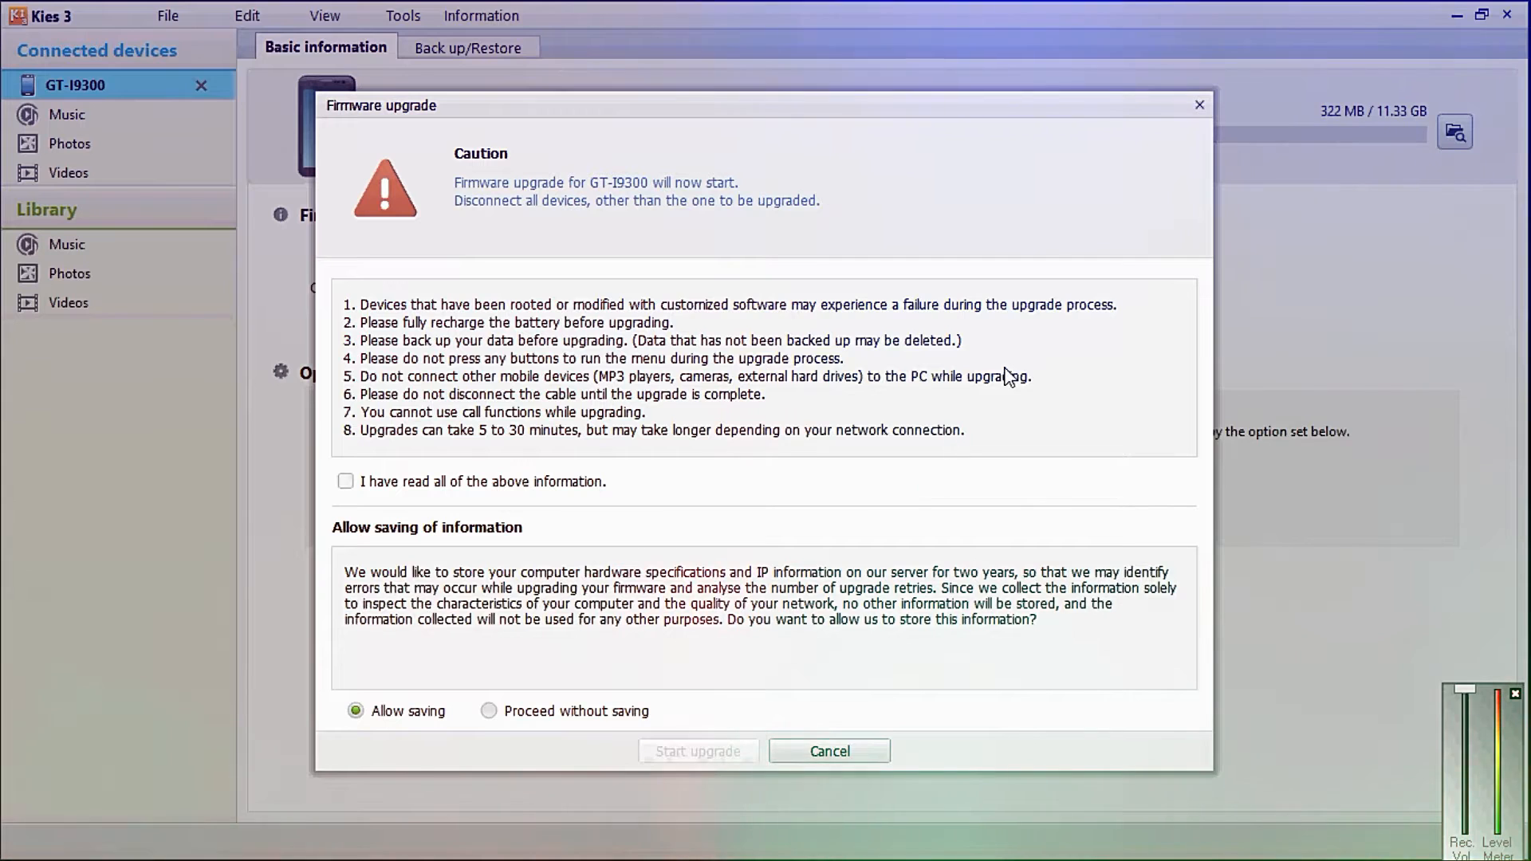
click(1199, 105)
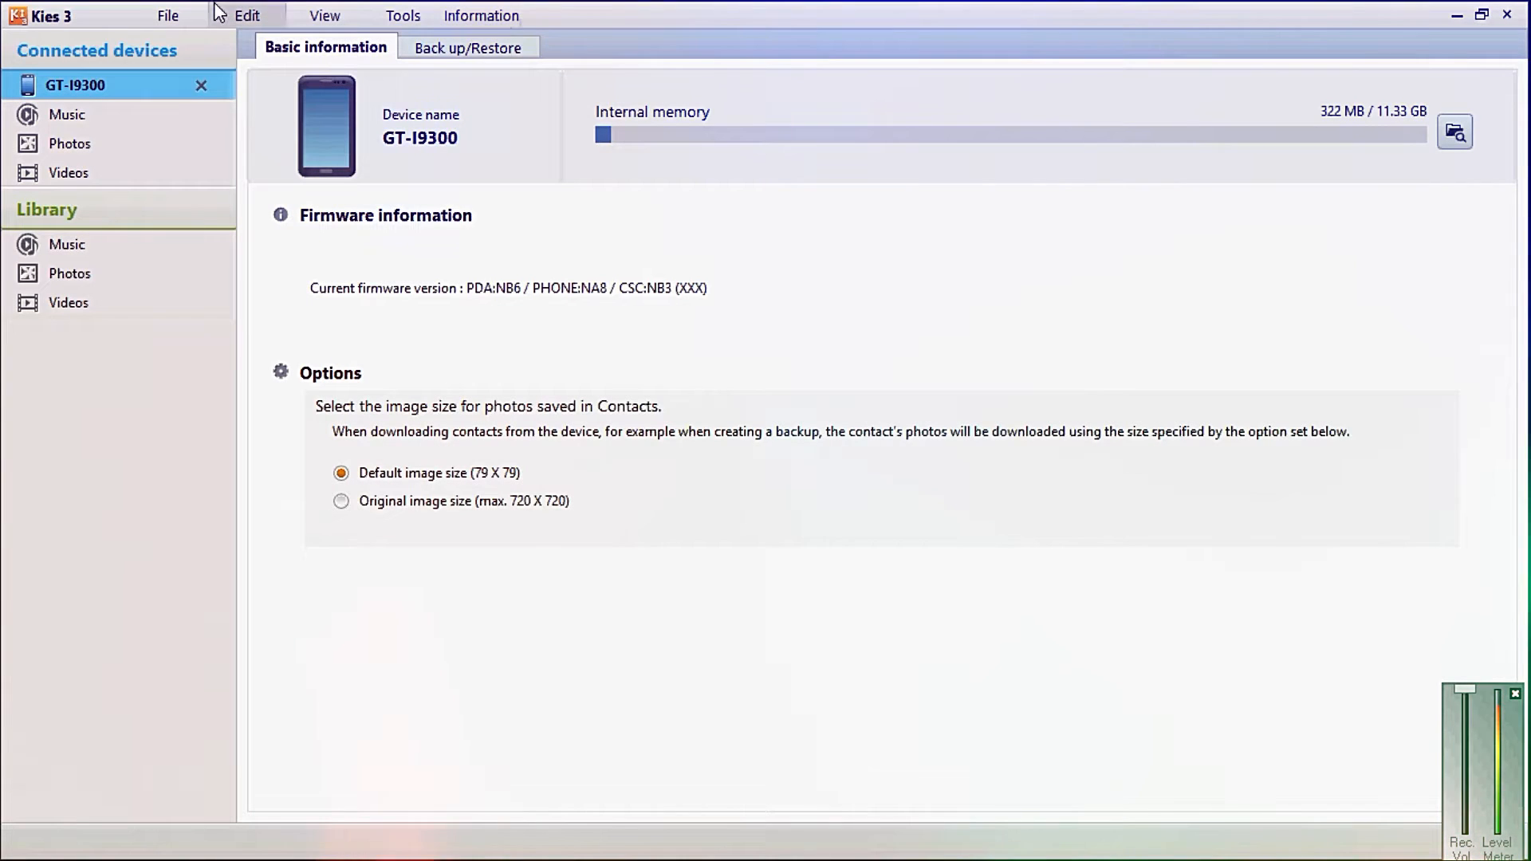
click(1507, 16)
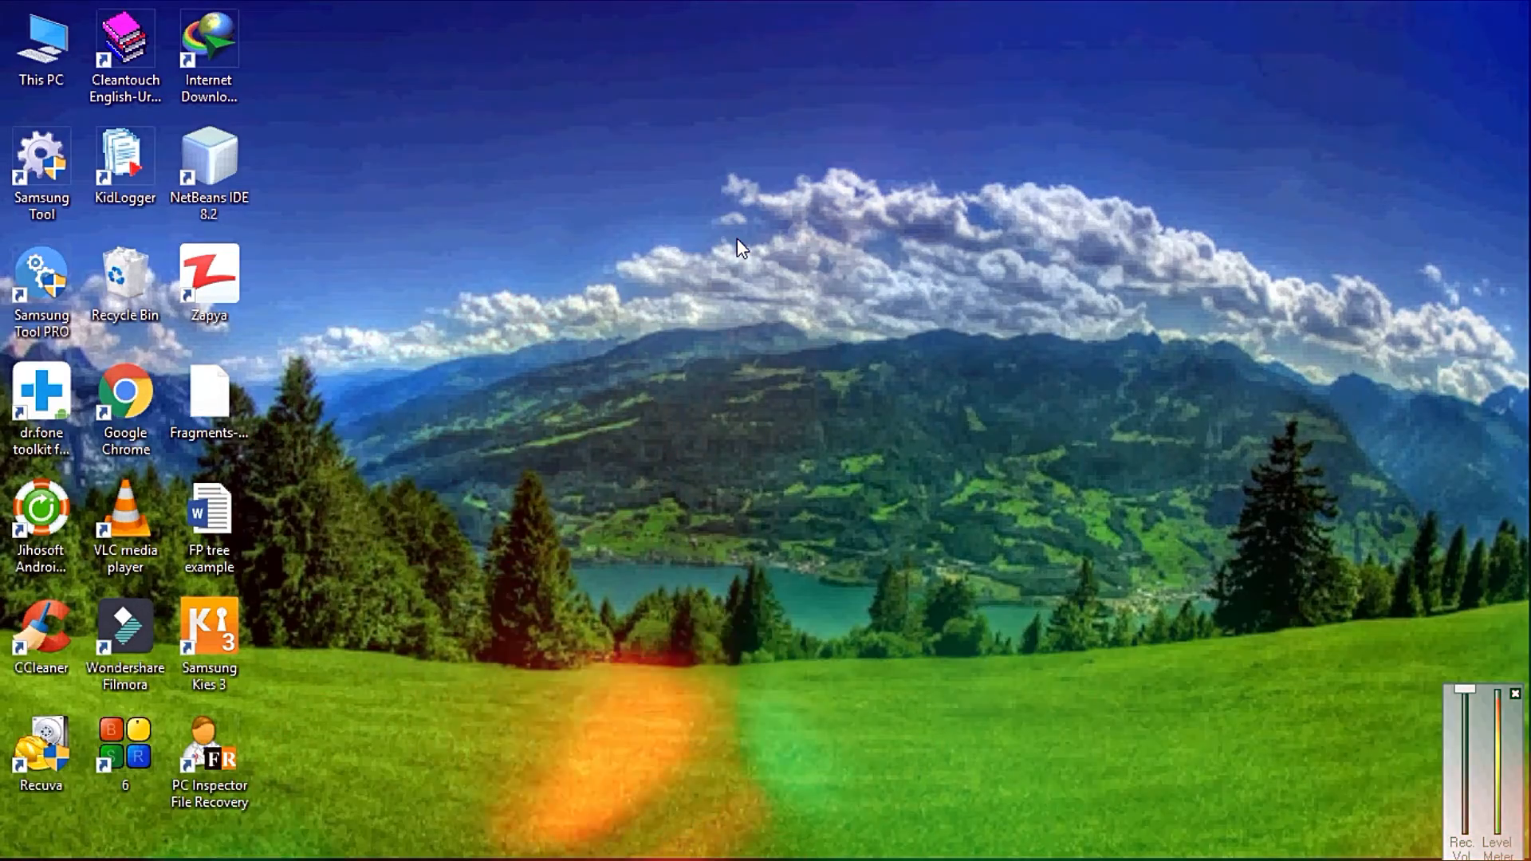